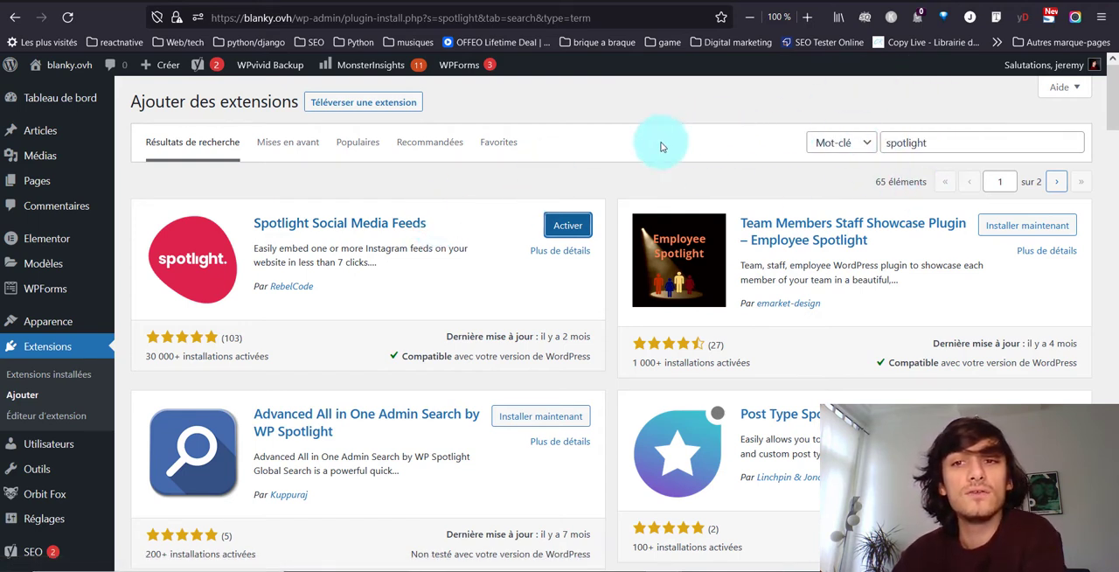
Activate the Spotlight Social Media Feeds plugin and open its feeds, skipping the update and diagnostics opt-in.
click(548, 225)
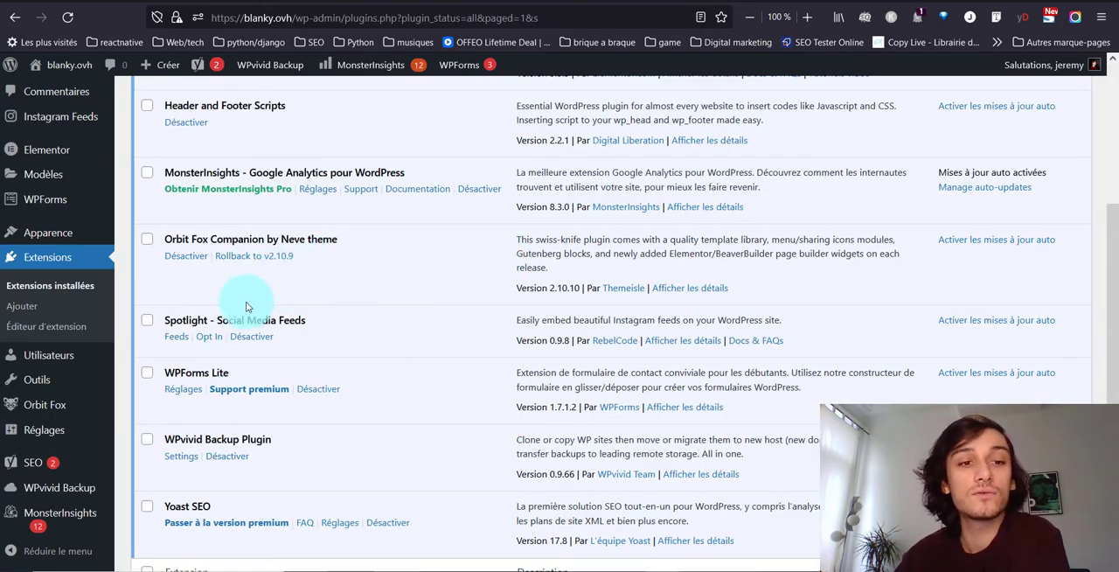
click(183, 342)
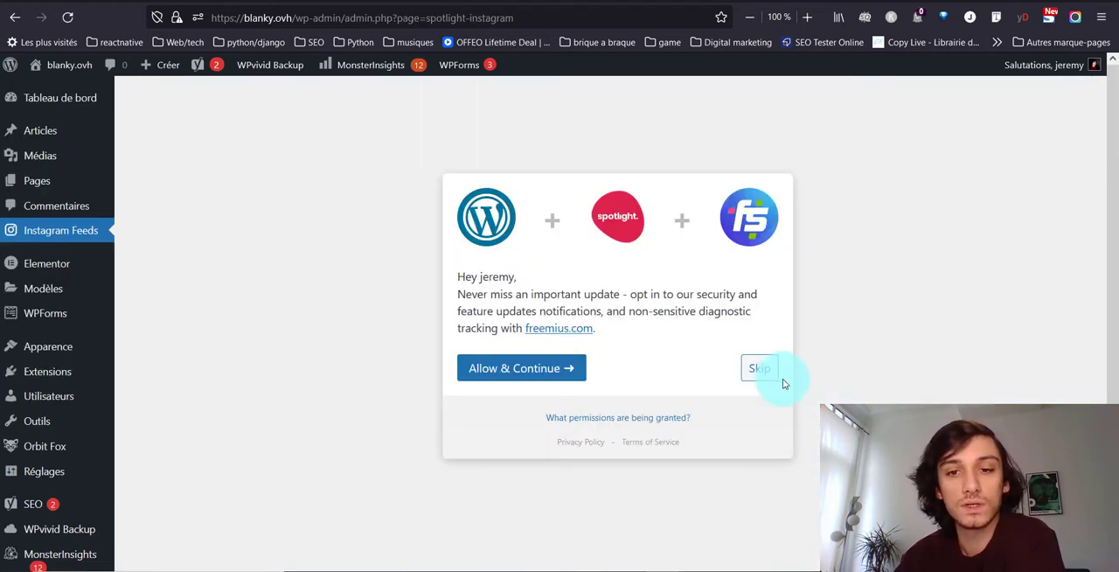
click(761, 367)
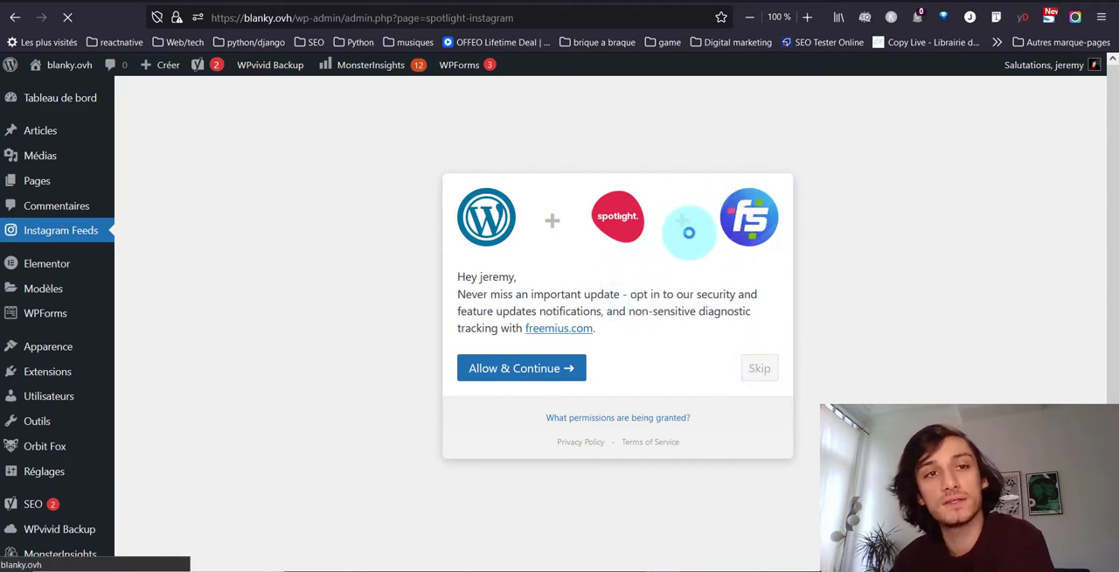
Look through the available feed templates and start a new Instagram feed from the Classic template.
scroll(962, 315, down, 2)
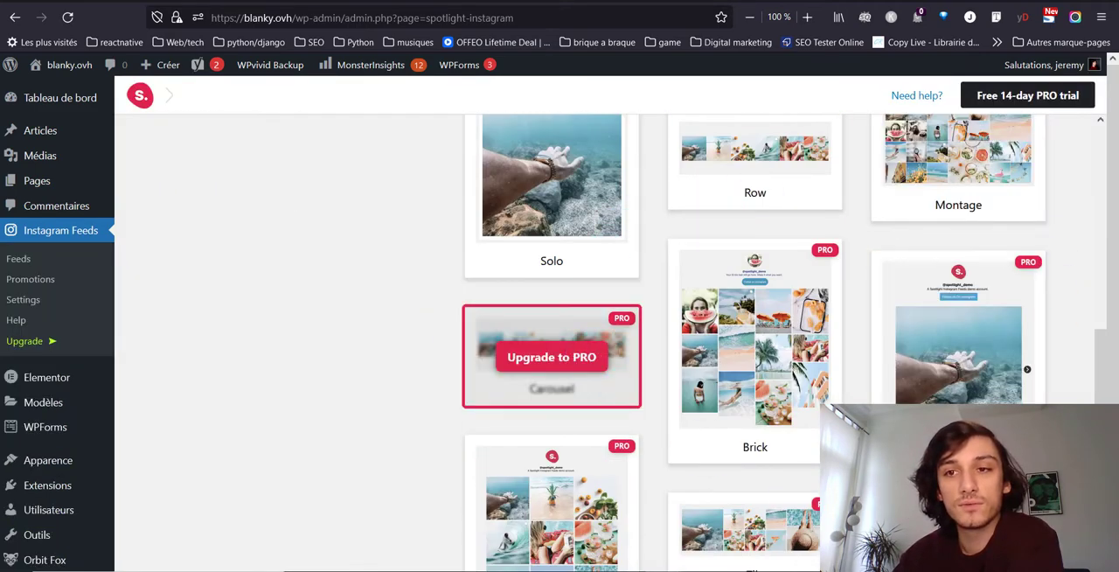
scroll(812, 394, down, 3)
scroll(962, 410, up, 4)
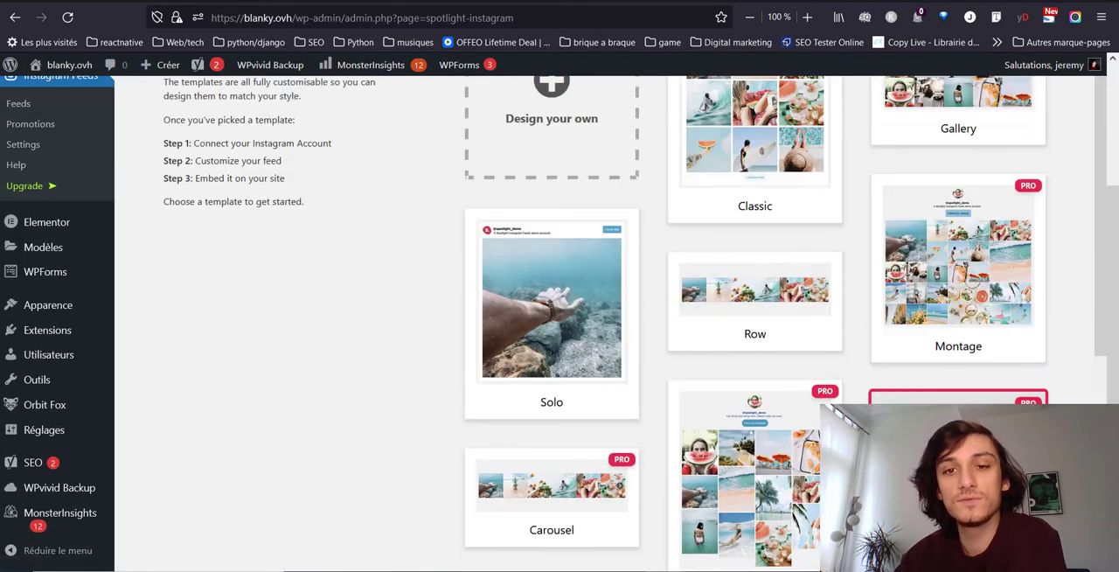
scroll(962, 411, up, 1)
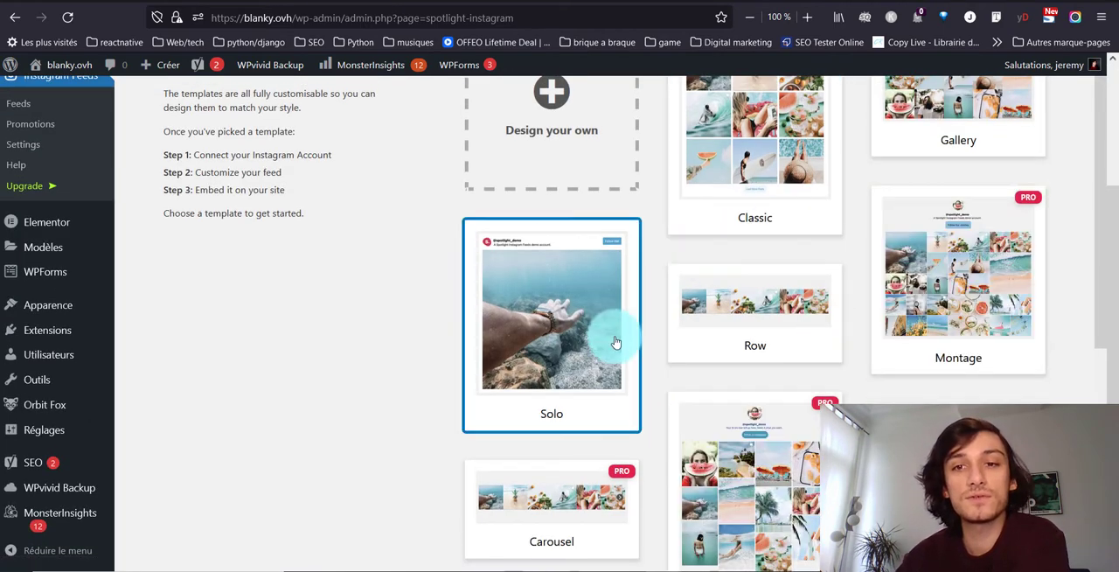
scroll(733, 302, up, 2)
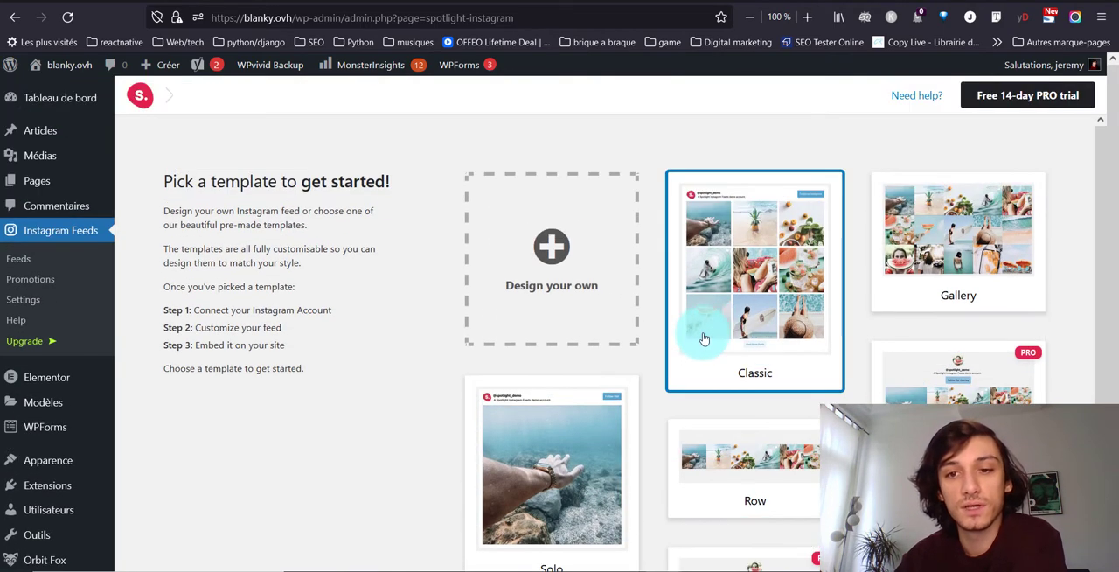
click(771, 259)
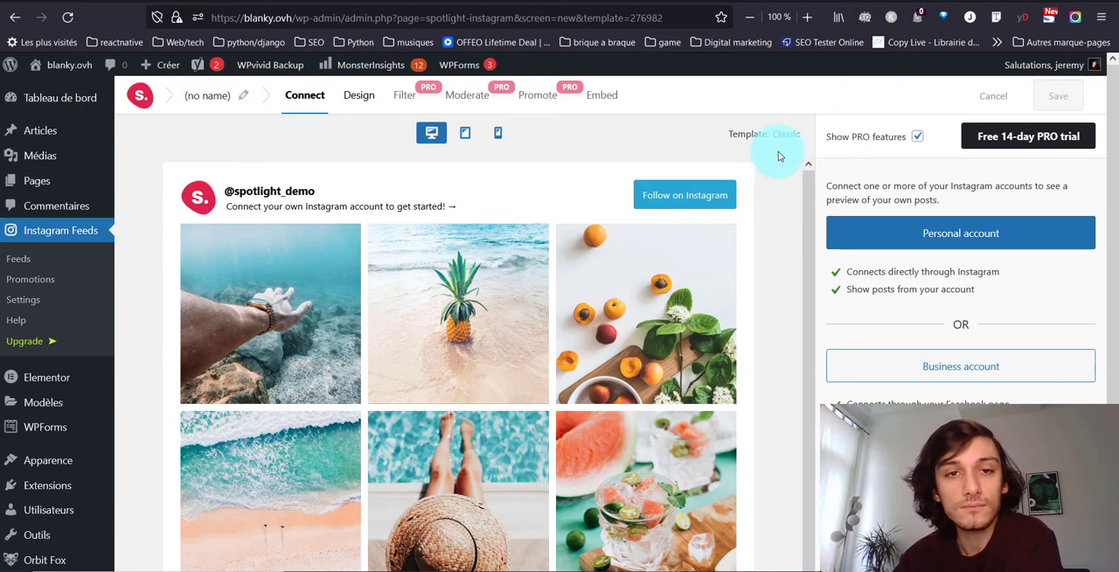
Hide the PRO features in the feed editor and look over the account connection options.
click(916, 133)
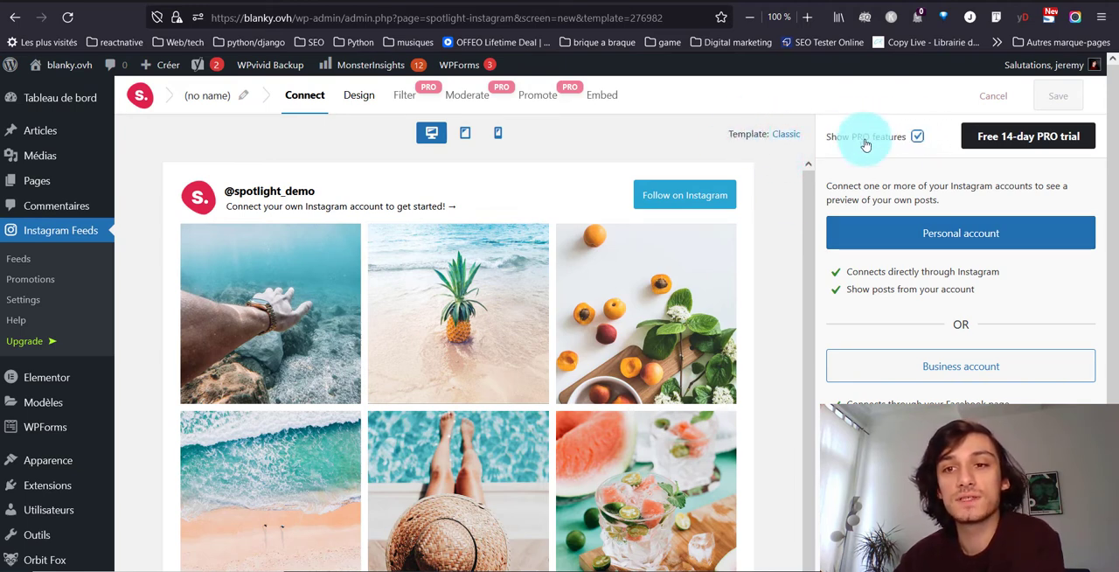
click(918, 137)
scroll(919, 140, down, 1)
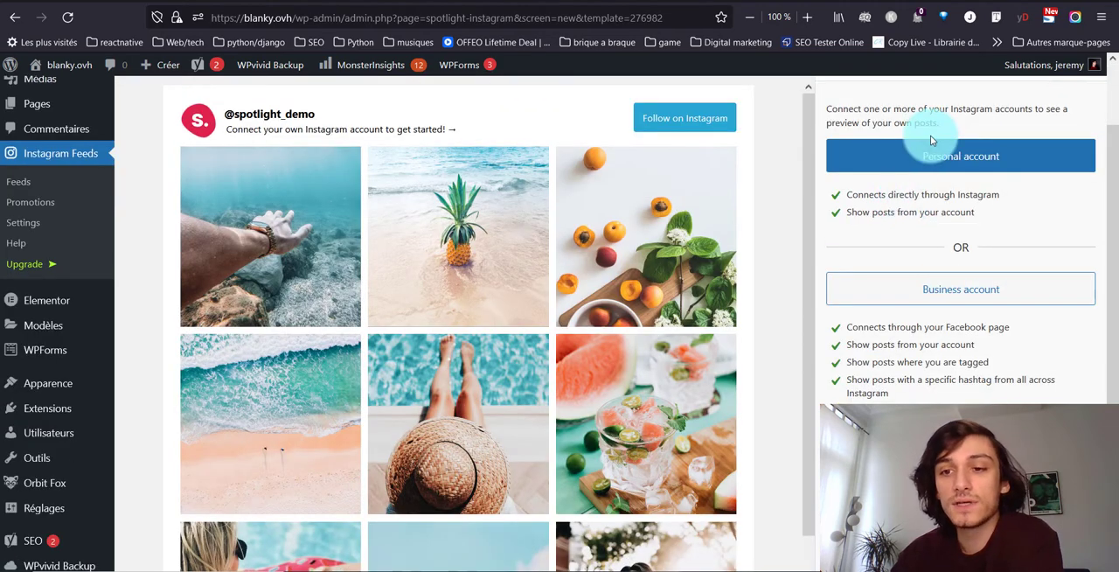
scroll(828, 285, up, 1)
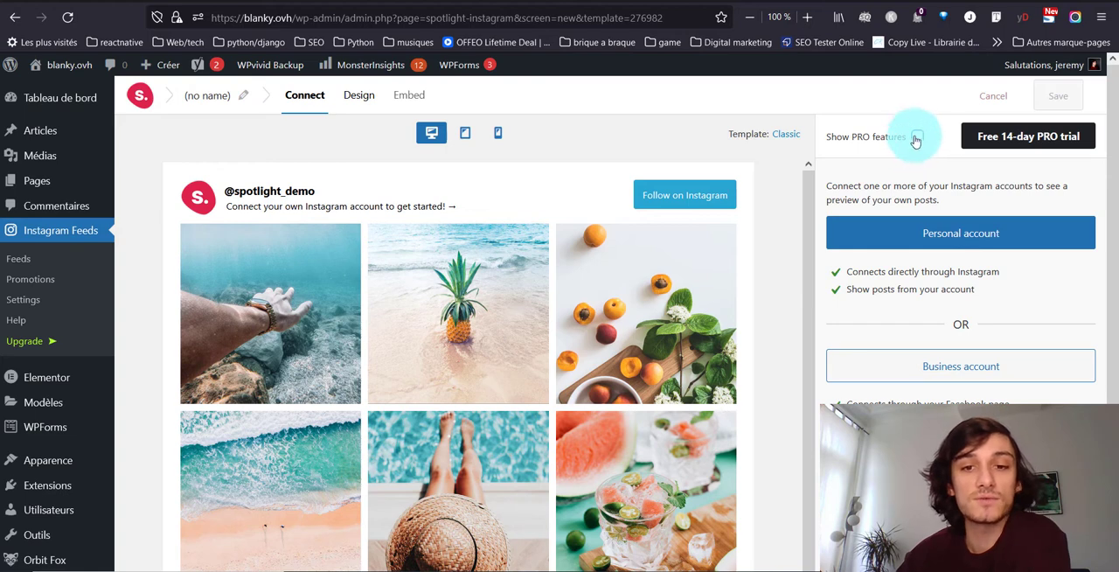
Connect the raccoonsbredeles Instagram business account through Facebook, selecting only the Raccoon's Bredeles page and granting all requested permissions.
click(942, 361)
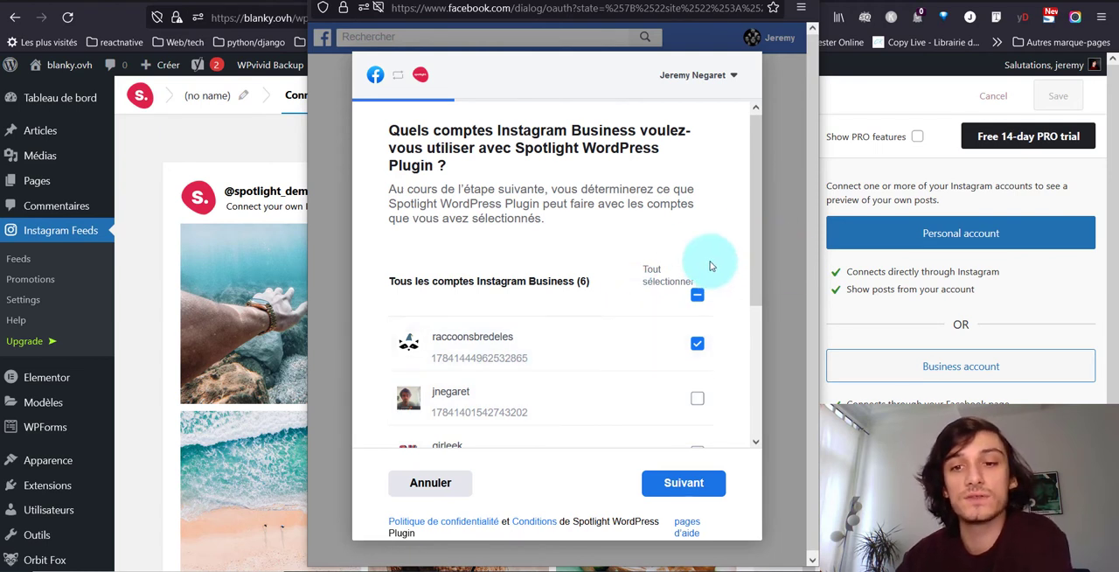
click(678, 483)
scroll(600, 349, down, 5)
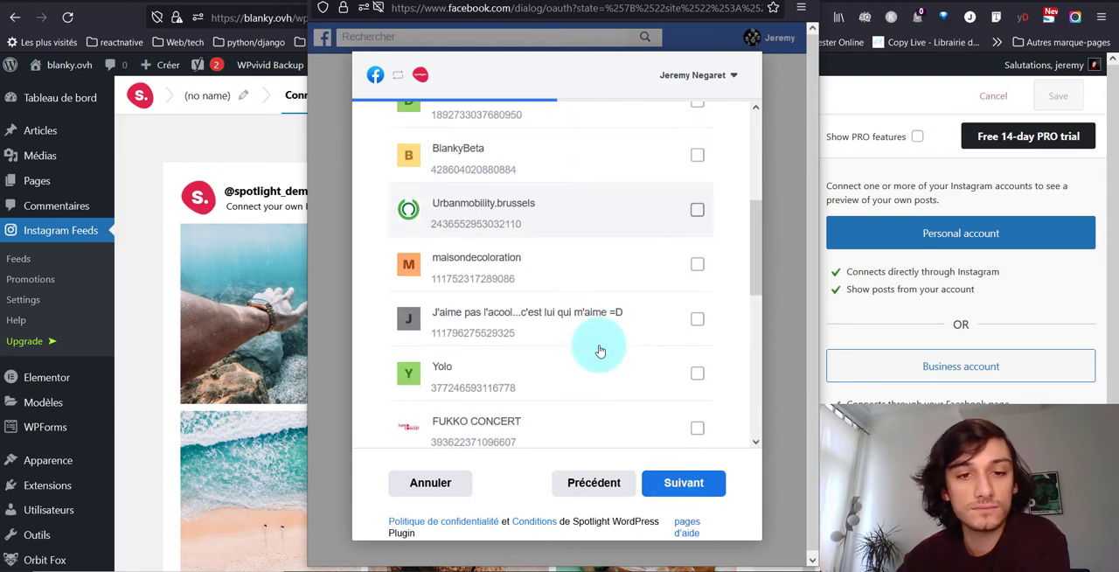
scroll(600, 349, down, 1)
click(697, 273)
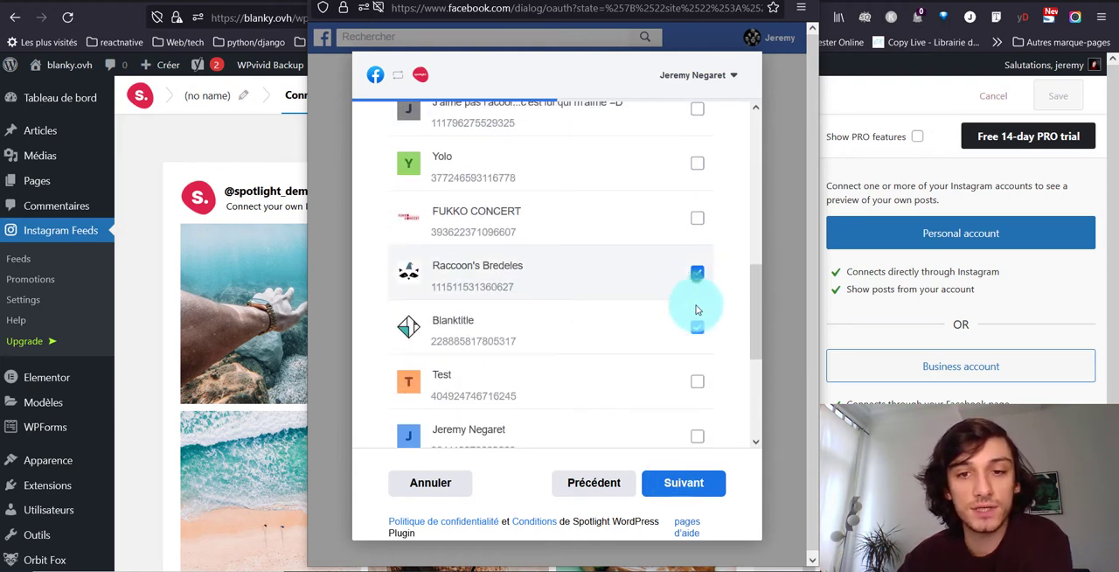
click(697, 323)
click(676, 481)
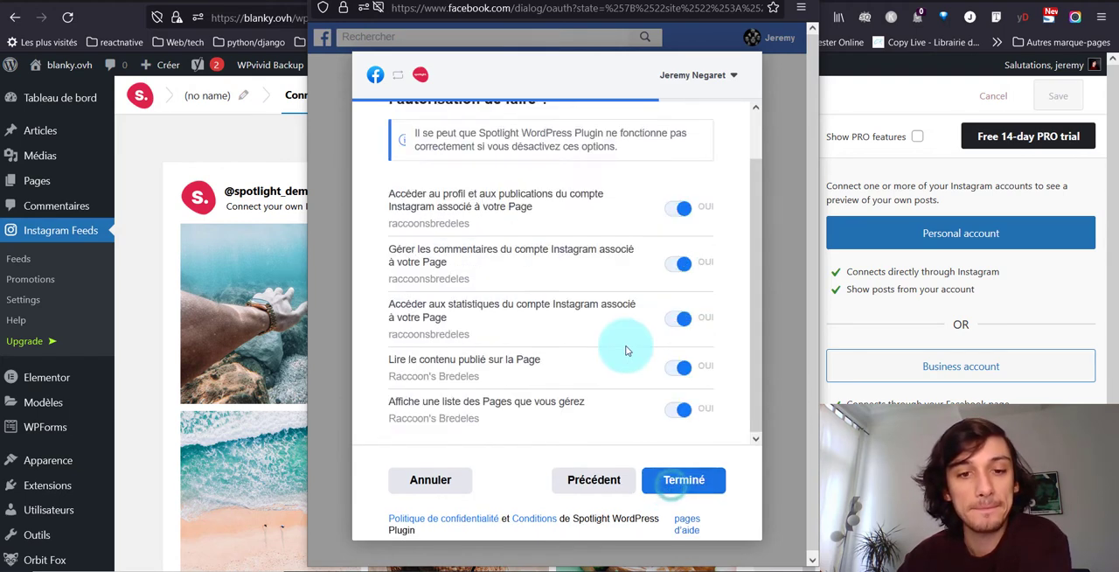
click(682, 479)
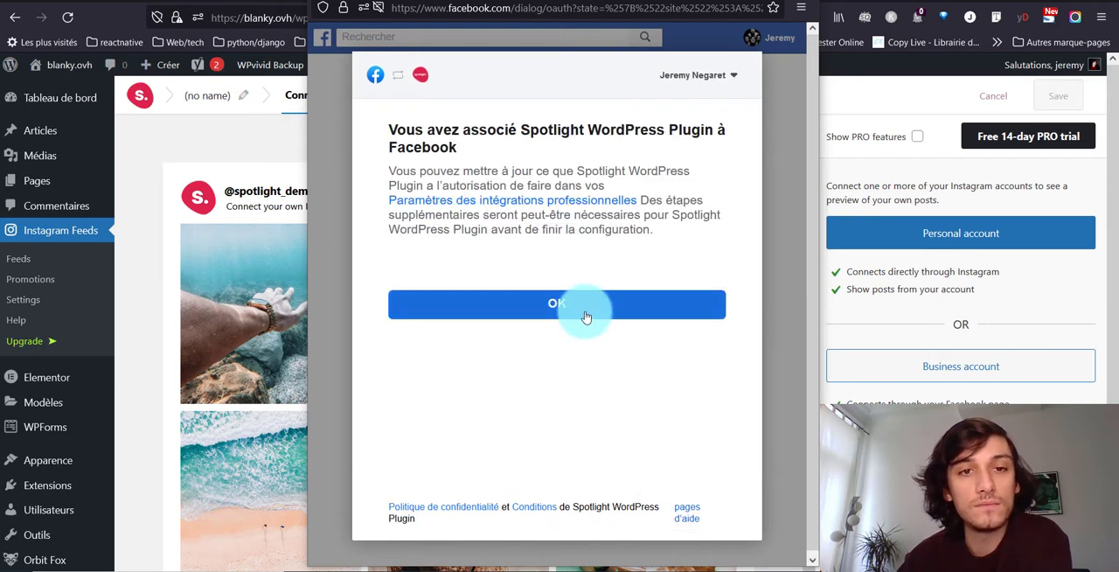
click(582, 314)
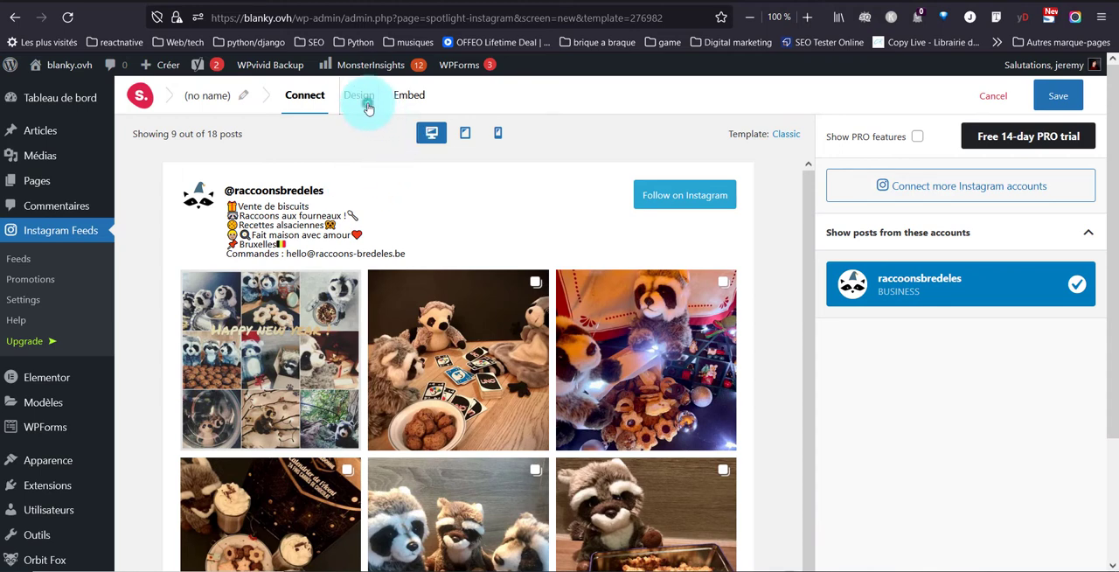
Open the feed's design settings, look over the preview and set the number of posts to 6.
click(366, 106)
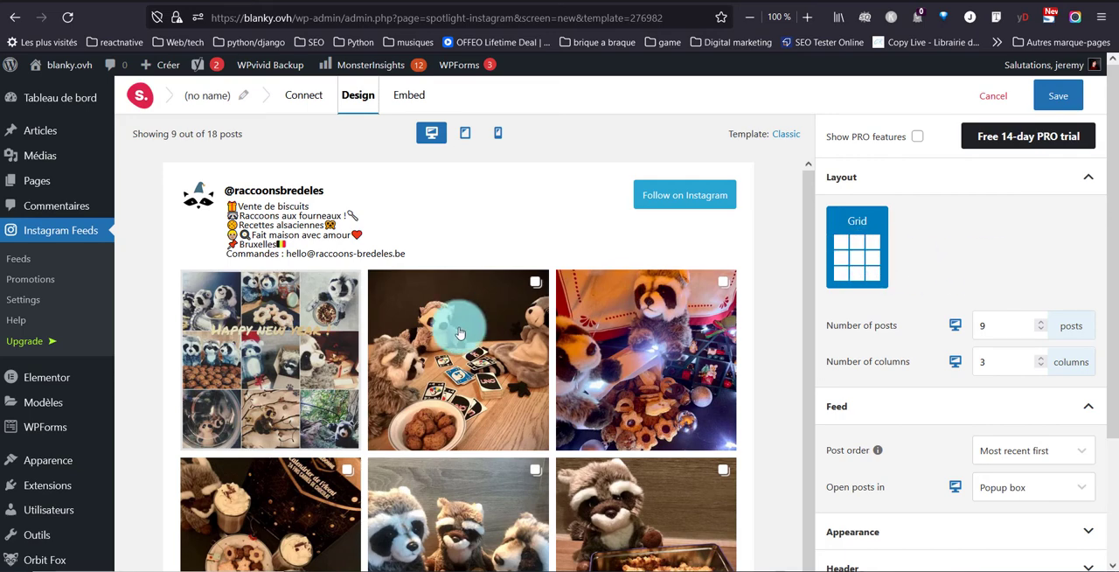
scroll(455, 350, down, 2)
scroll(452, 386, down, 3)
scroll(437, 507, up, 3)
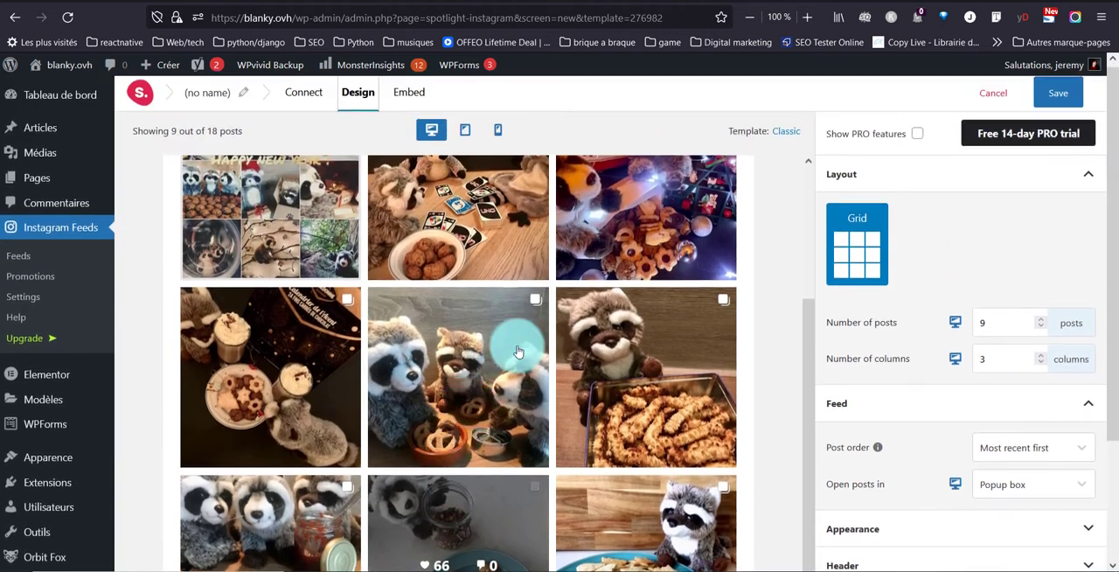
double_click(982, 325)
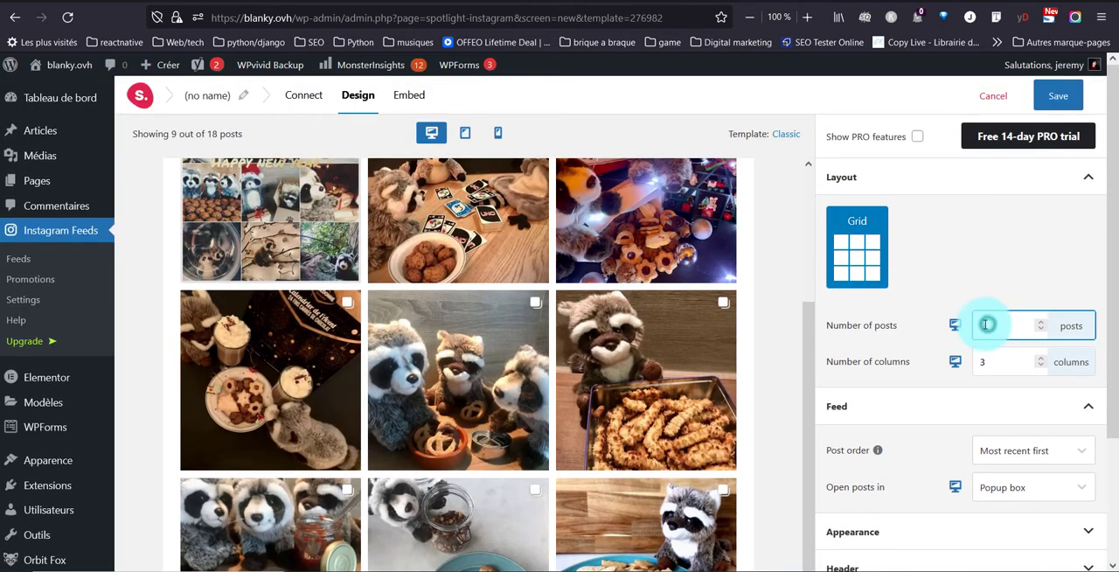
text(6)
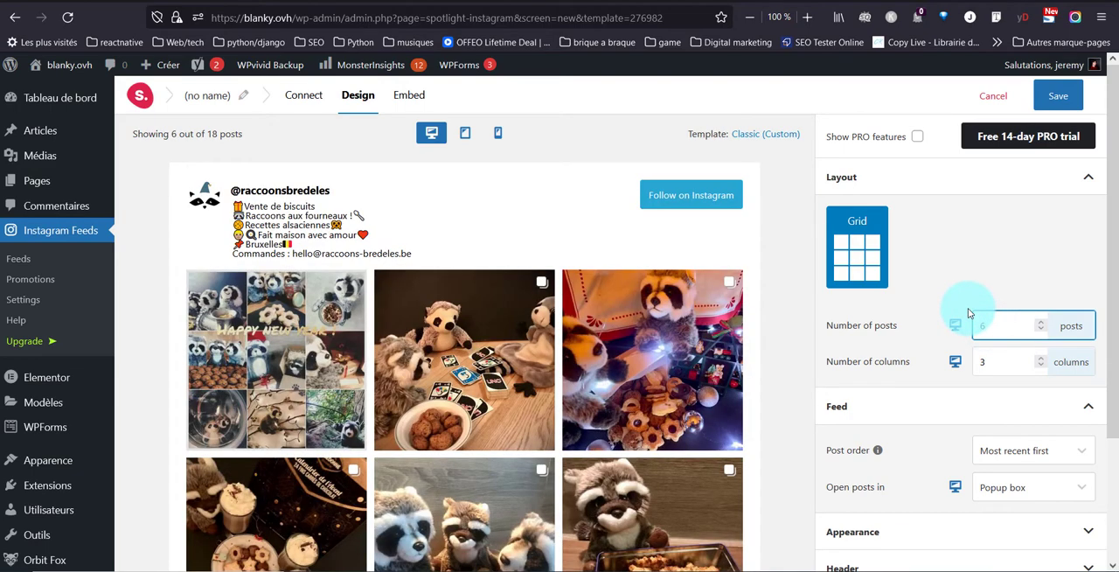
Try a feed layout with 1 column and look over the preview.
click(993, 357)
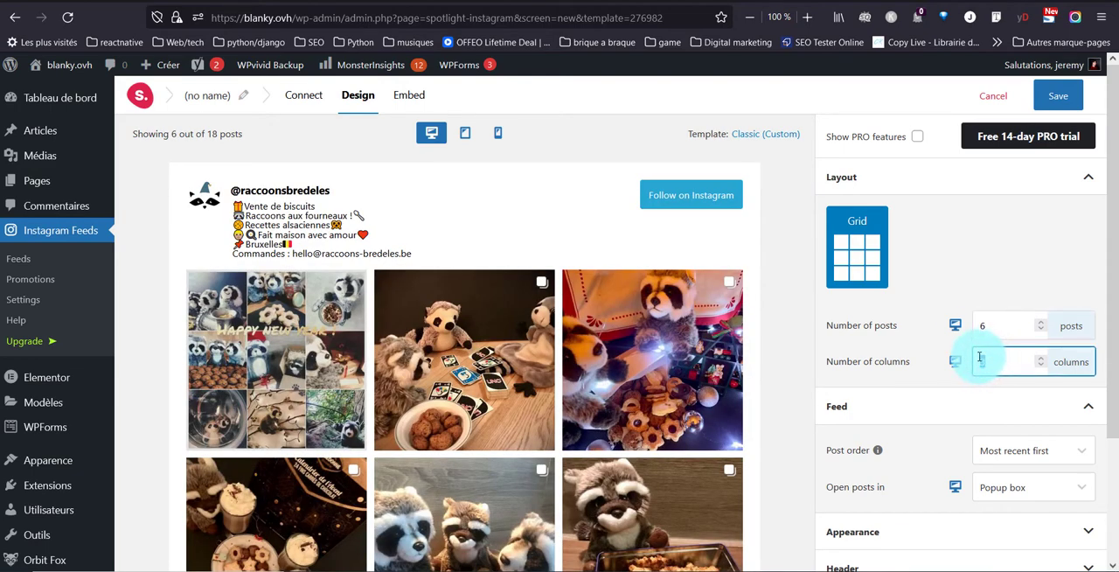
text(1)
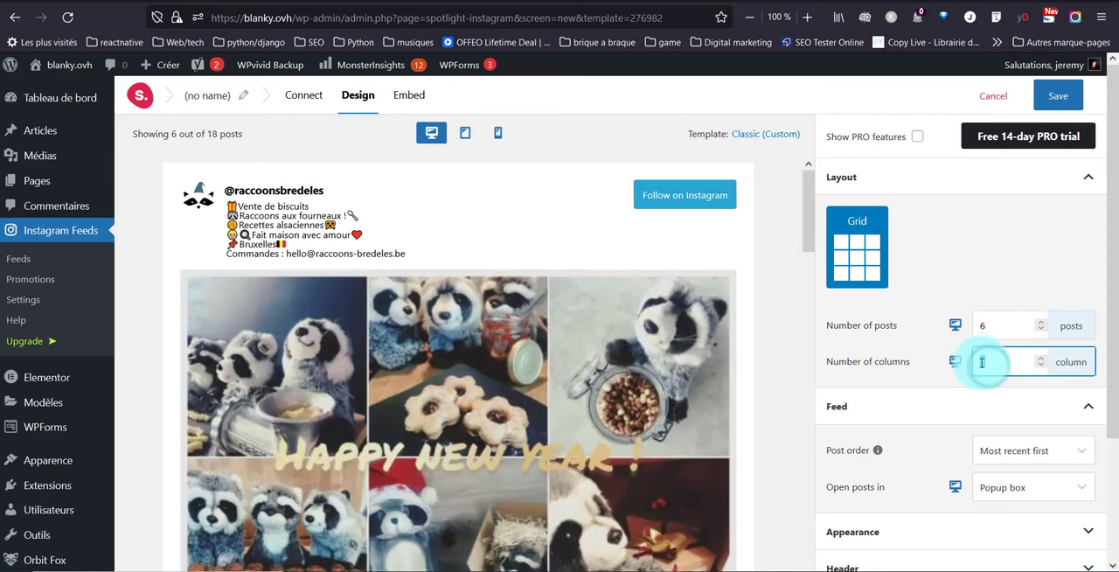
scroll(953, 297, down, 2)
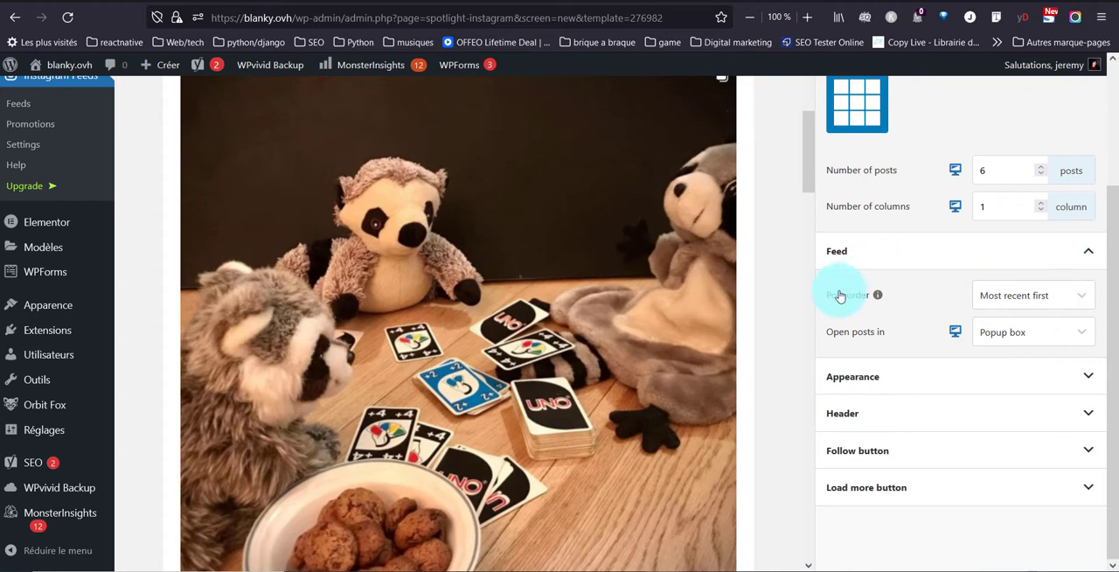
scroll(662, 278, up, 5)
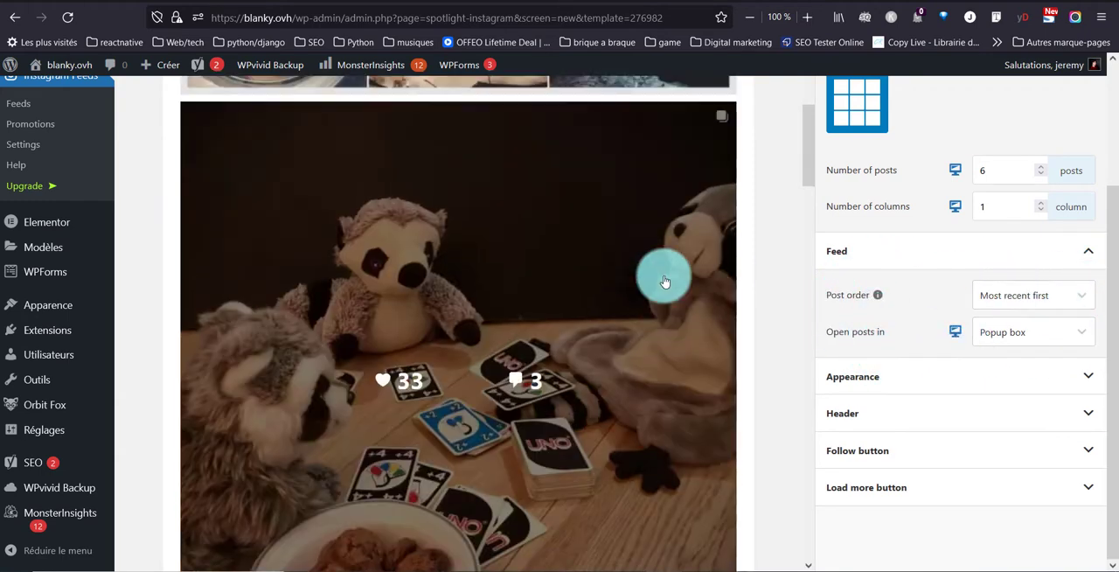
Set the number of posts to 6 and remove both the feed padding and the image padding for desktop.
click(1033, 410)
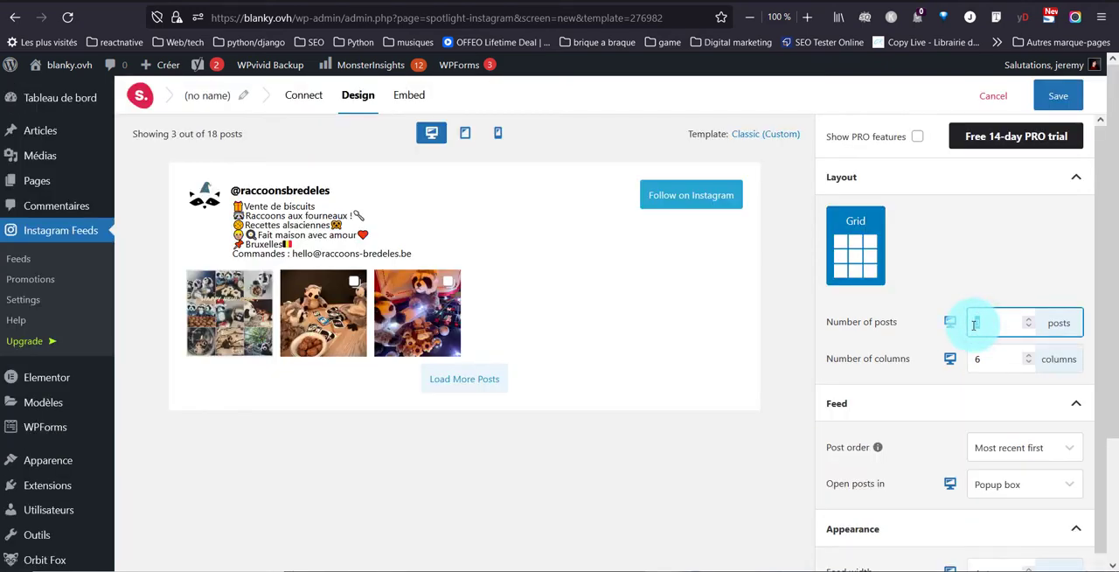
text(6)
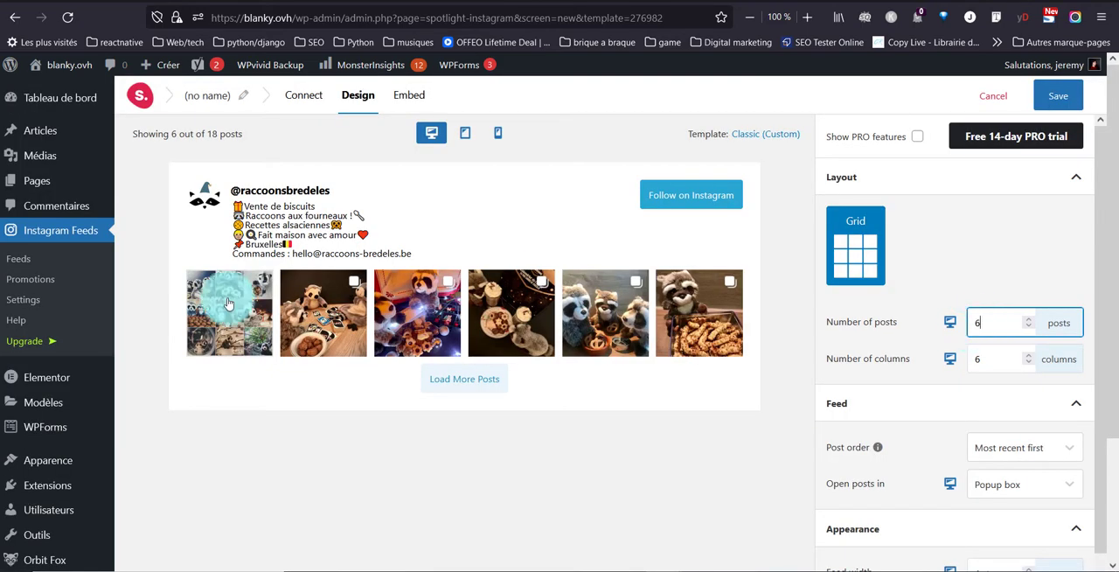
scroll(866, 292, down, 3)
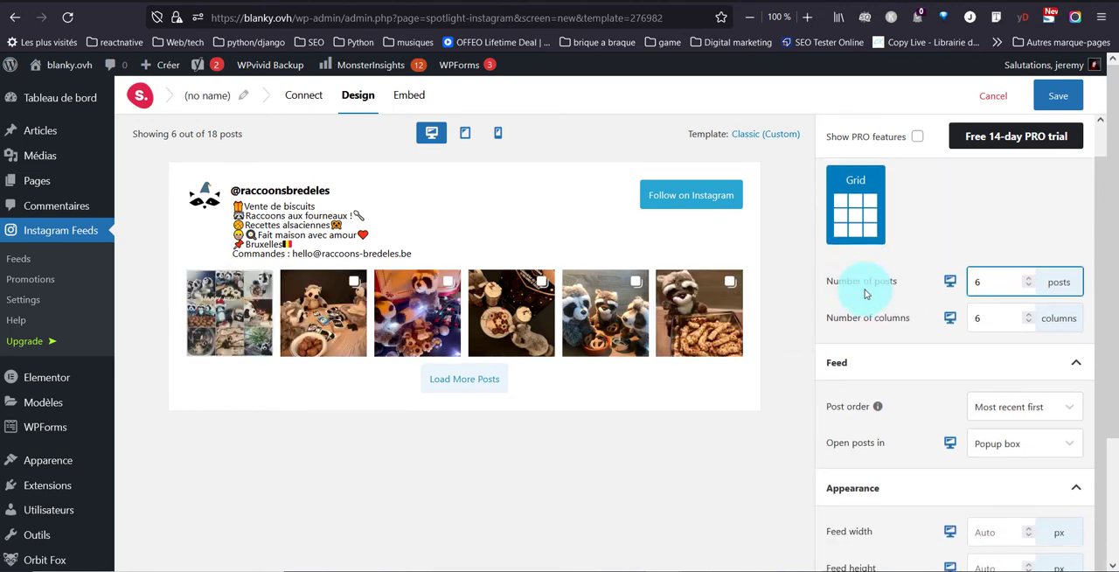
scroll(968, 385, down, 1)
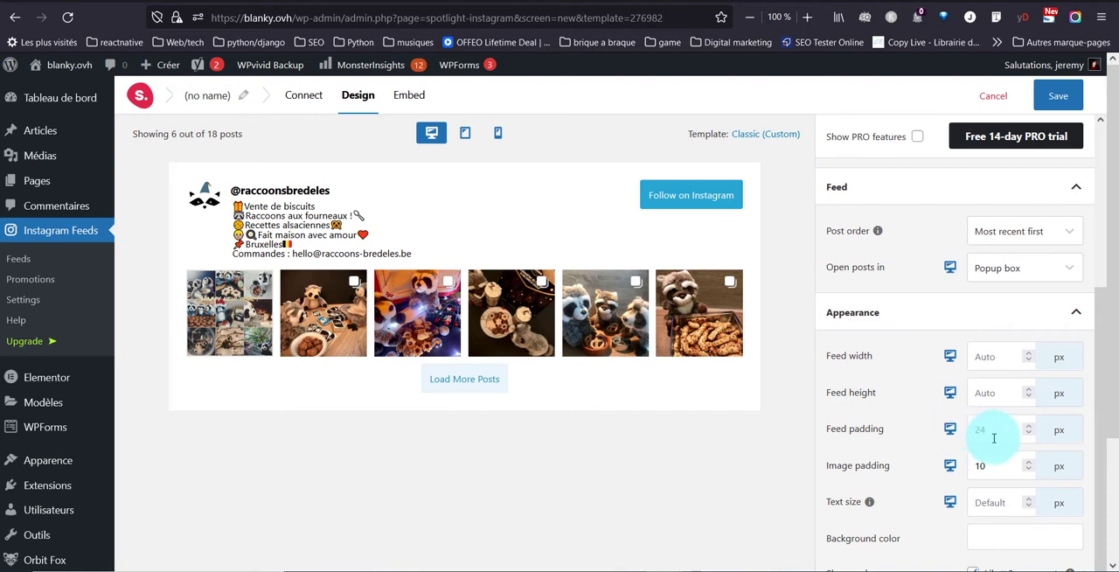
key(BackSpace)
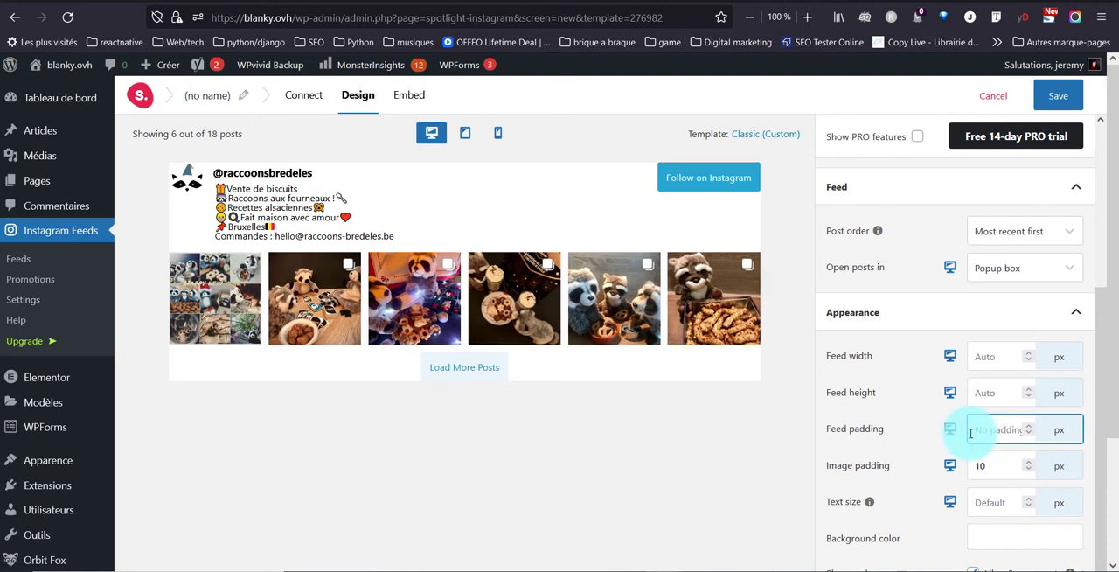
double_click(988, 466)
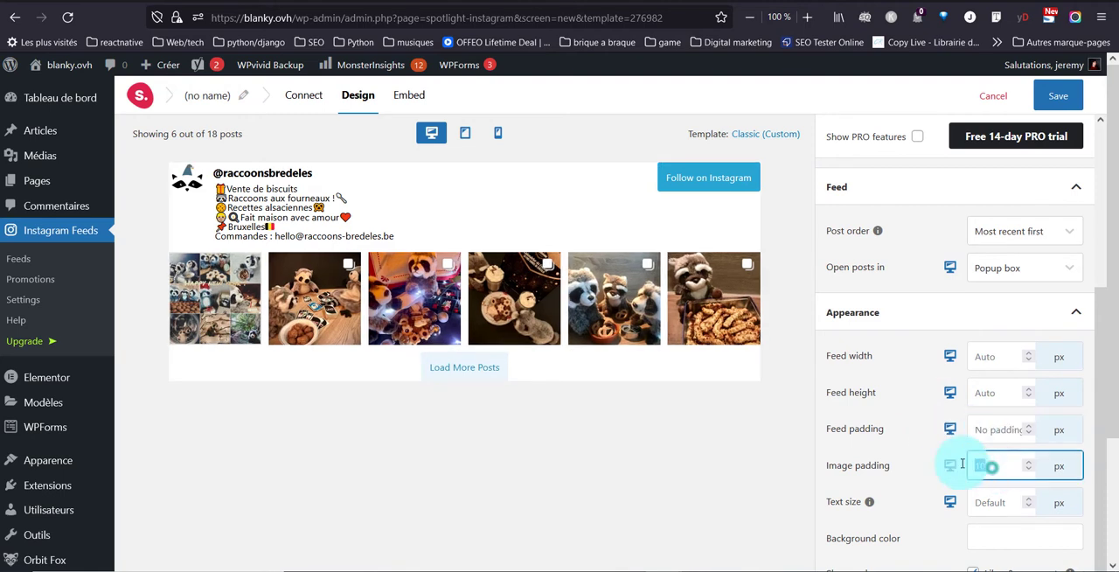
key(BackSpace)
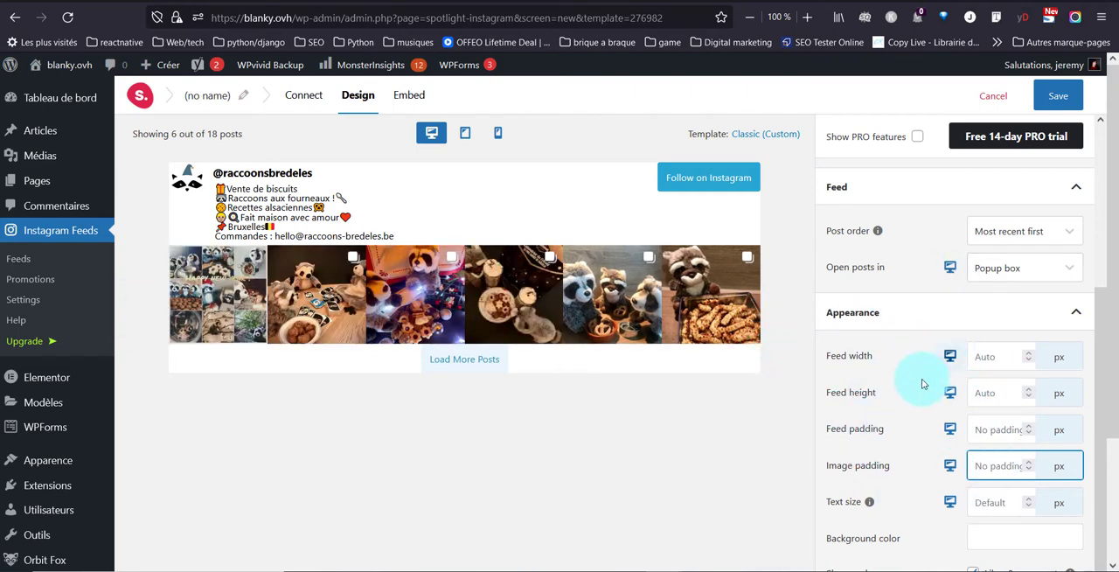
Remove the image padding in the feed's phone layout.
click(948, 466)
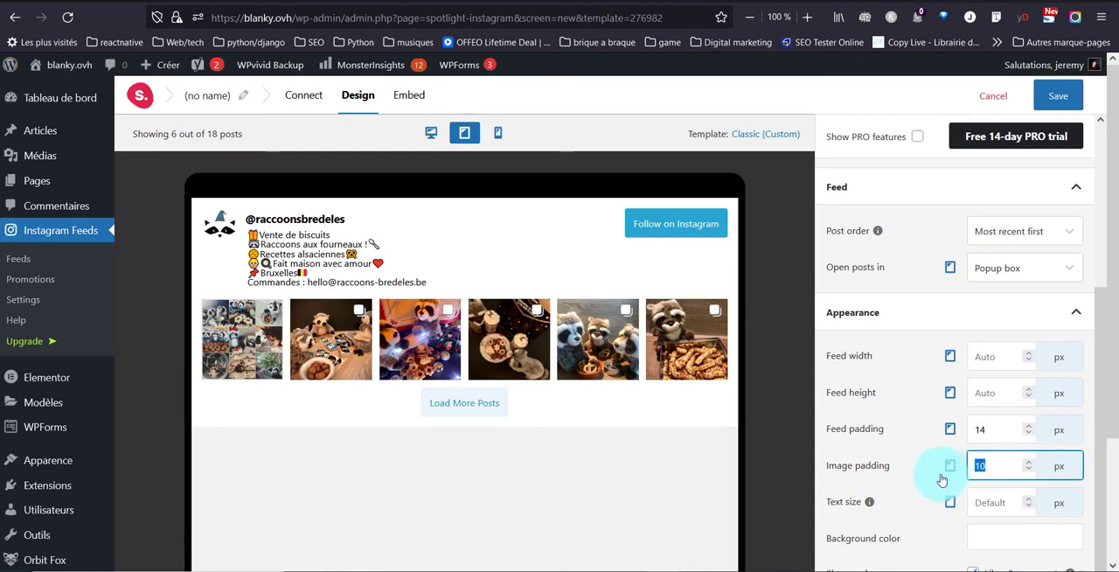
click(950, 467)
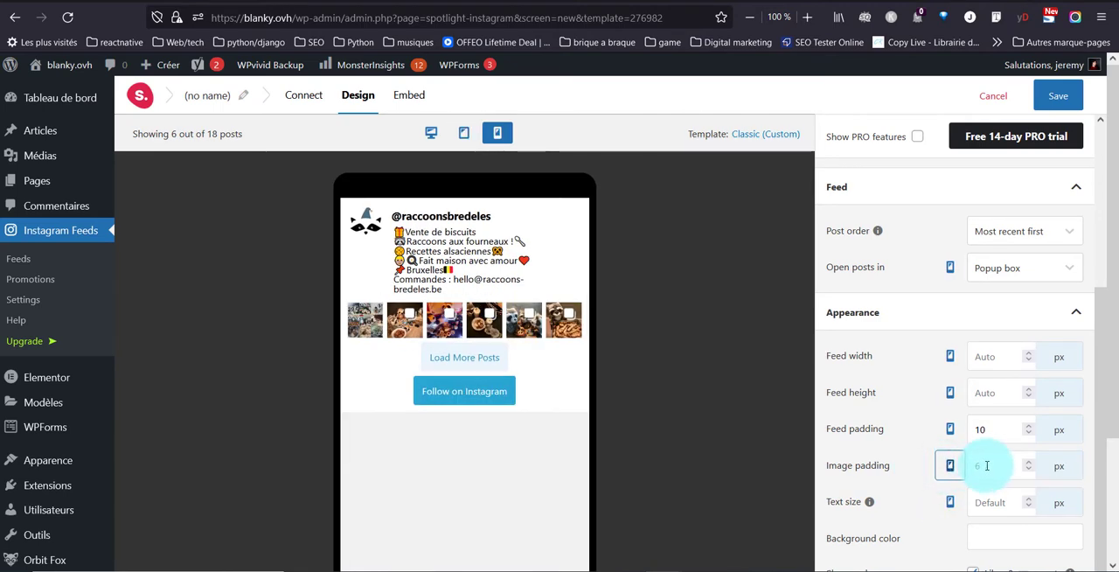
key(BackSpace)
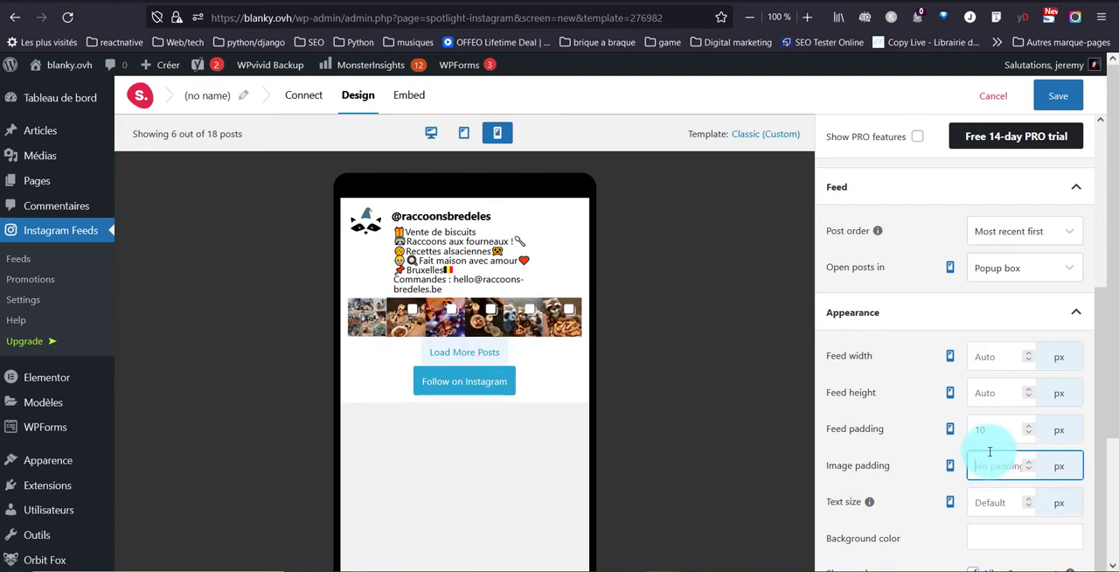
Remove the feed padding in the feed's phone layout, comparing the preview with a padding of 10 px.
click(978, 426)
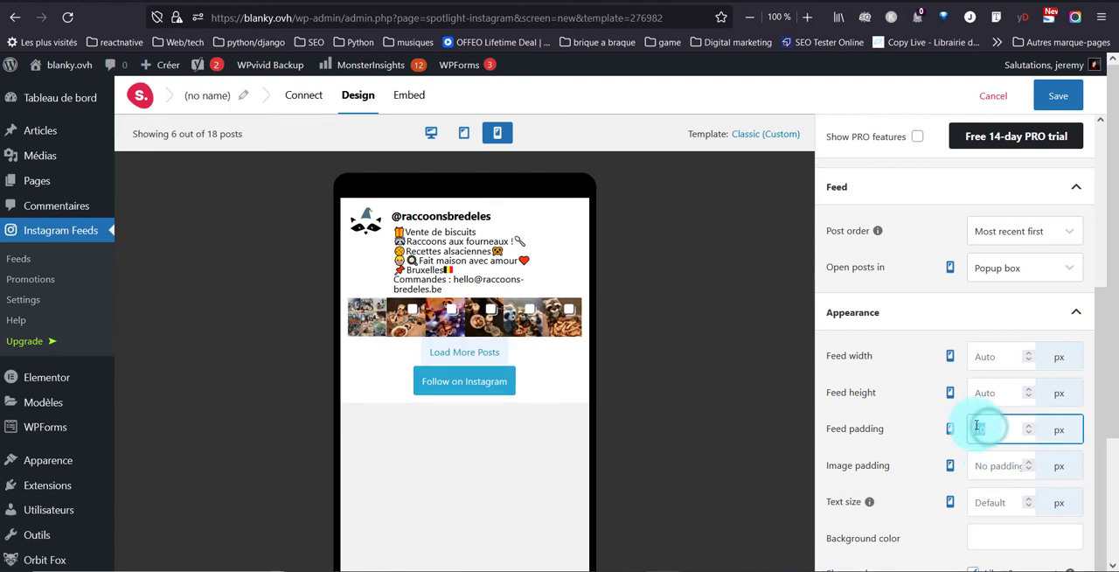
key(BackSpace)
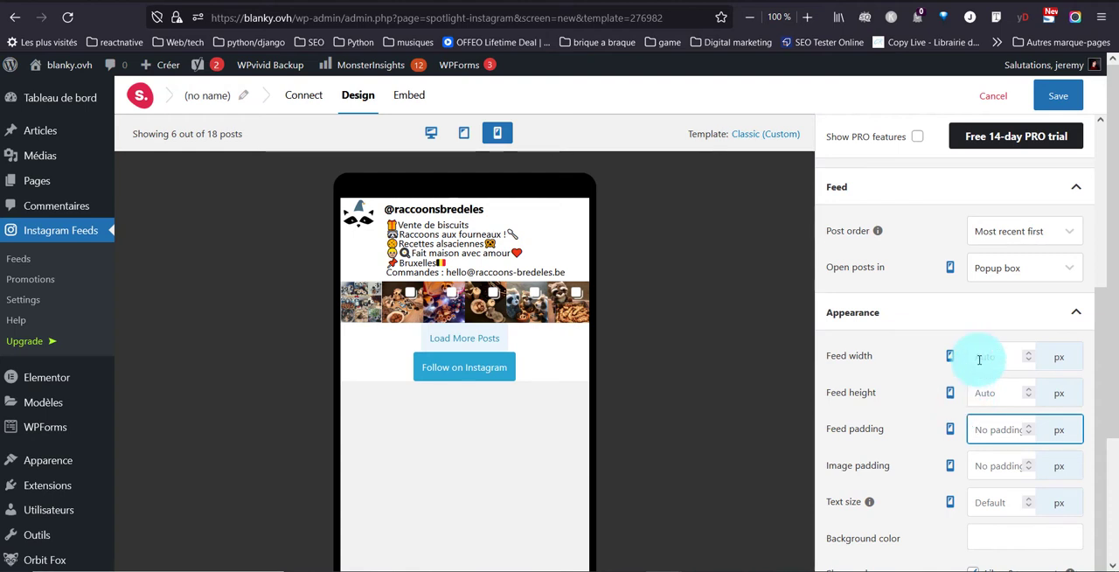
text(10)
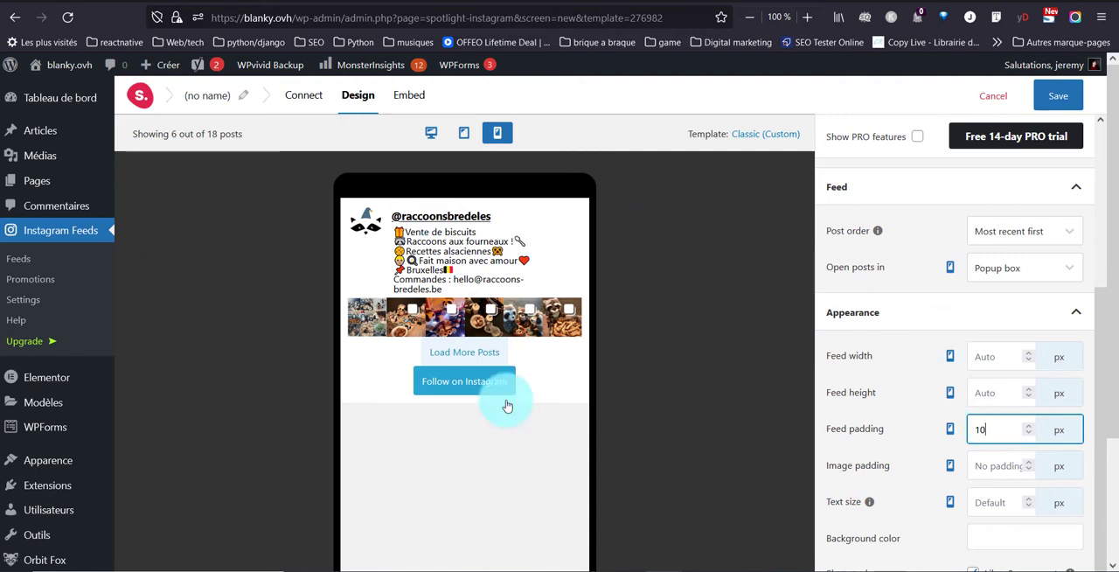
key(BackSpace)
key(BackSpace)
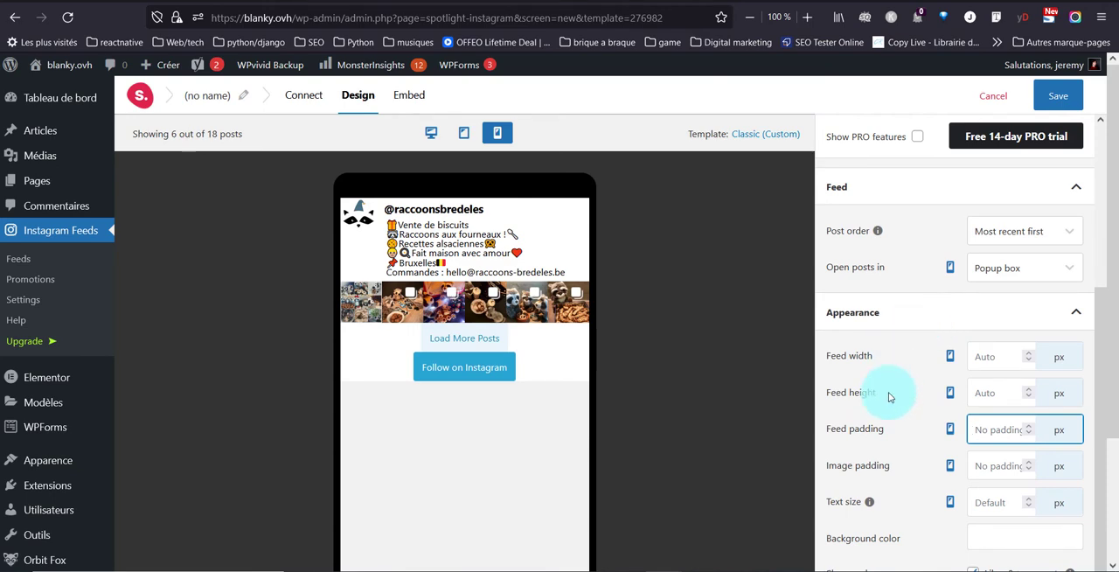
Switch the feed design back to the desktop layout and open the header settings.
scroll(890, 393, down, 3)
click(949, 206)
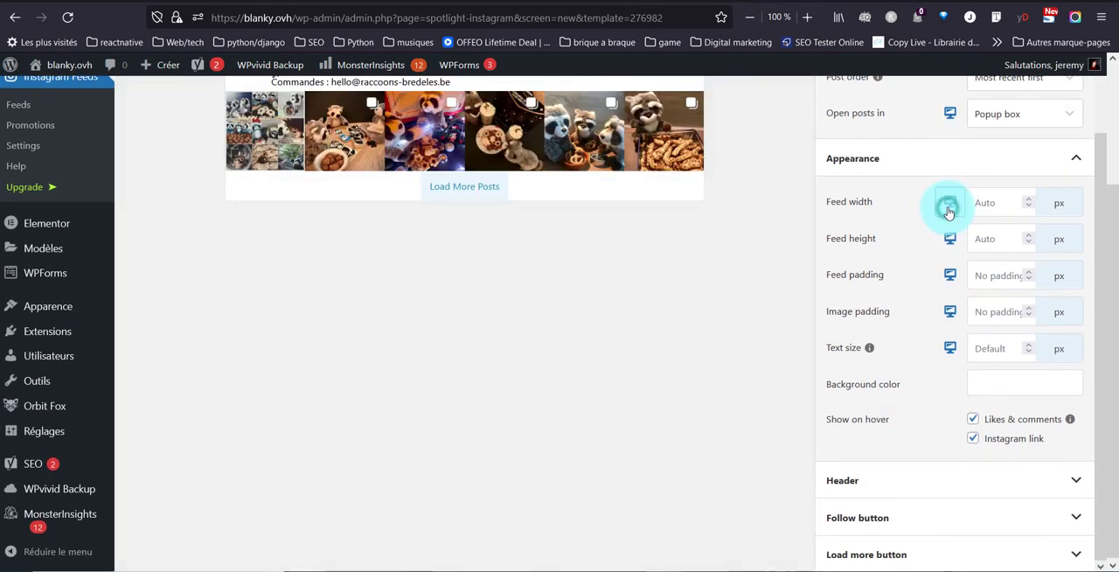
scroll(690, 376, up, 3)
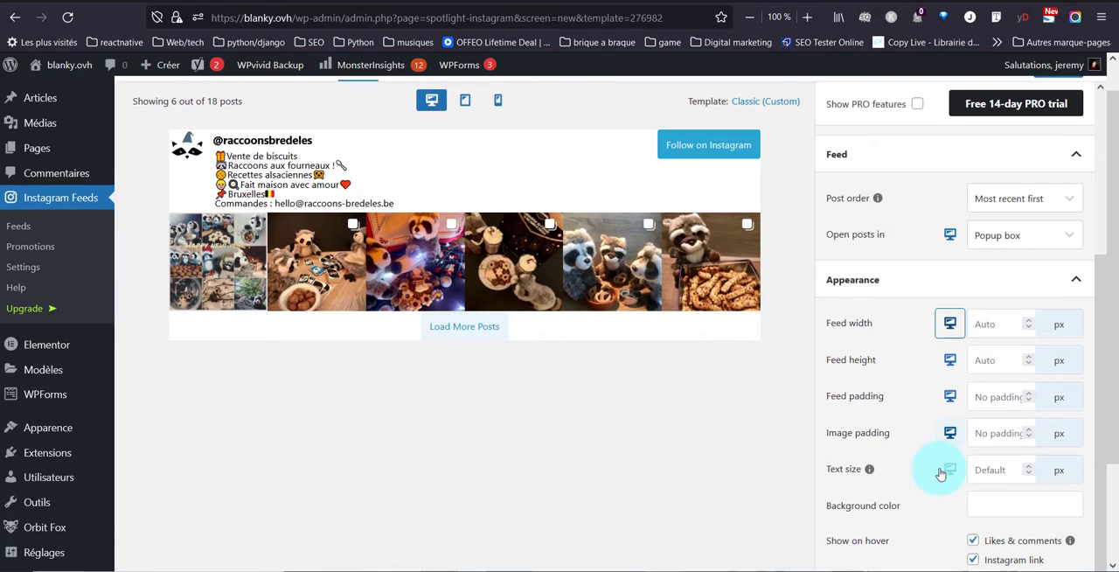
scroll(936, 473, down, 5)
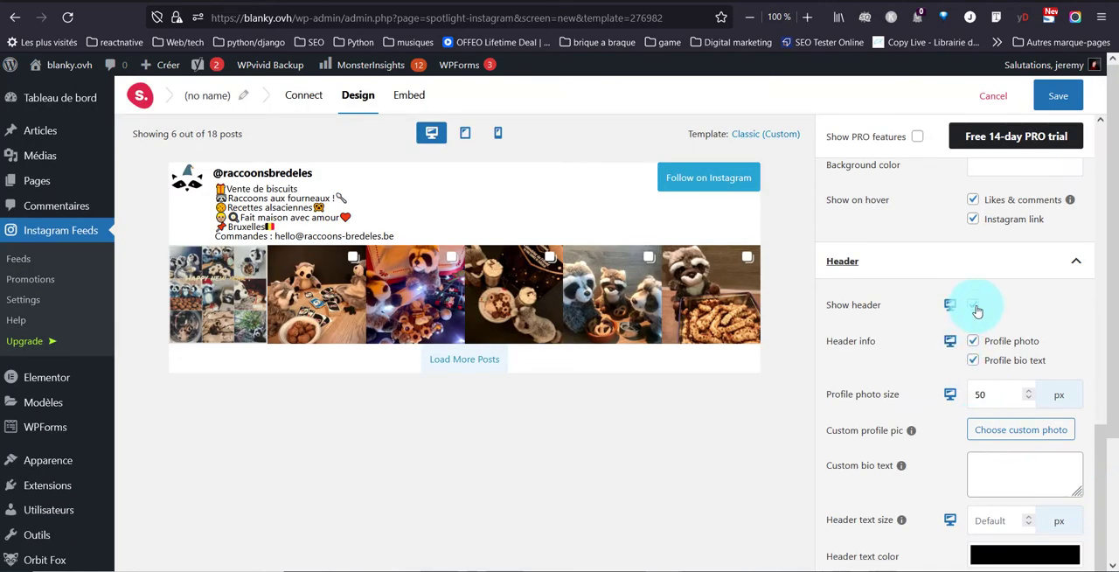
Try the feed without its header, and the header without the profile photo.
click(975, 305)
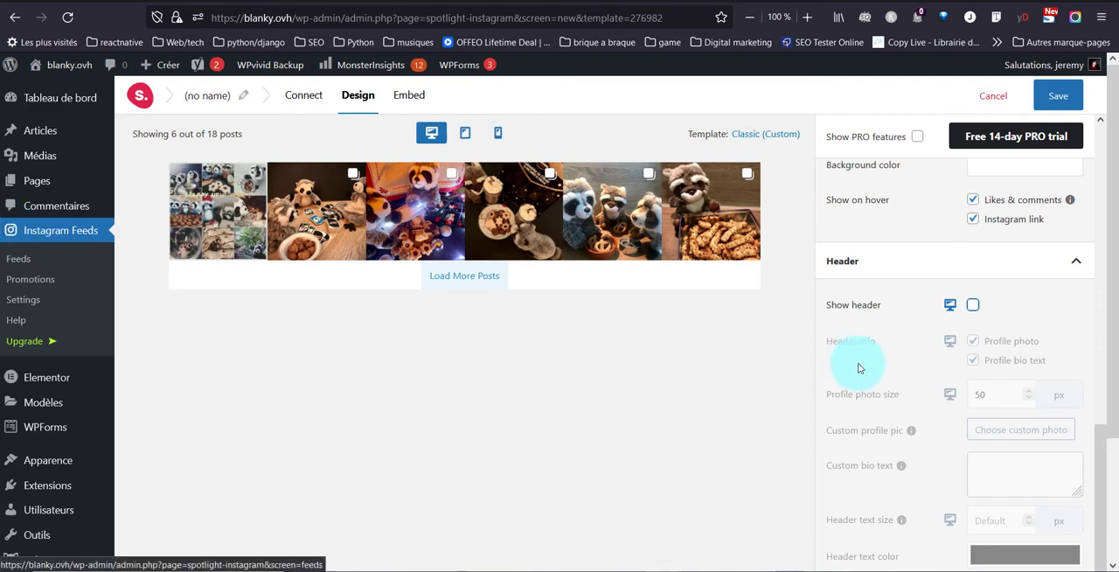
click(973, 304)
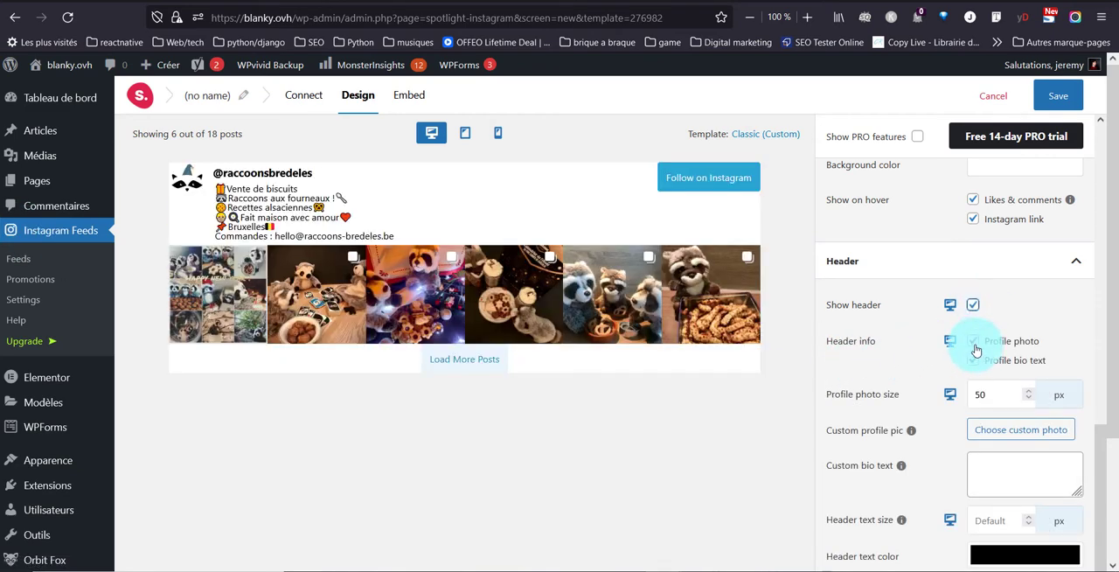
click(974, 342)
click(974, 342)
Hide the profile bio text in the feed's header and look over the preview.
click(973, 361)
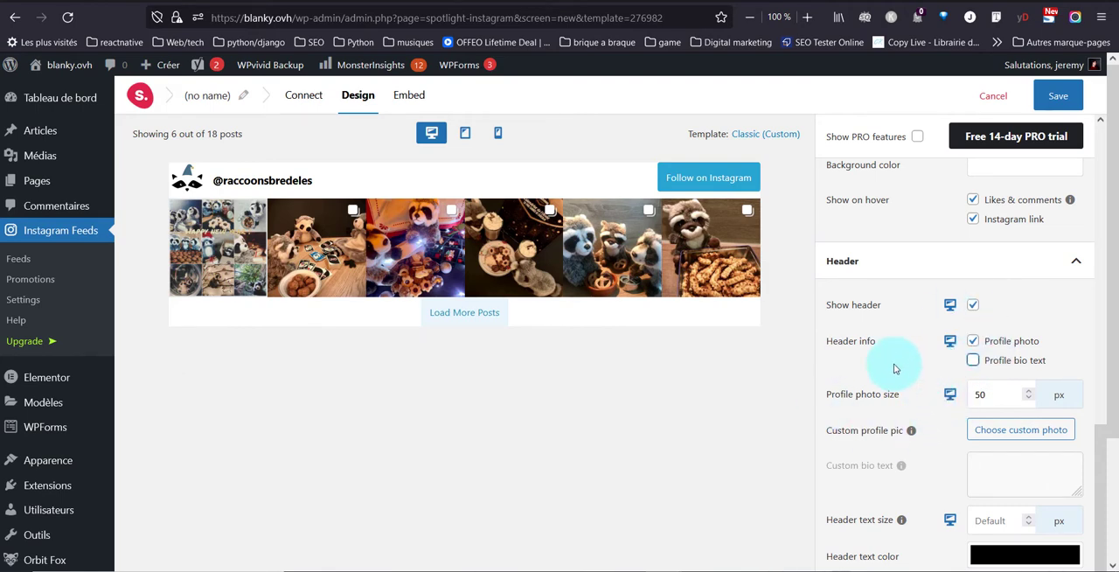
scroll(870, 370, down, 1)
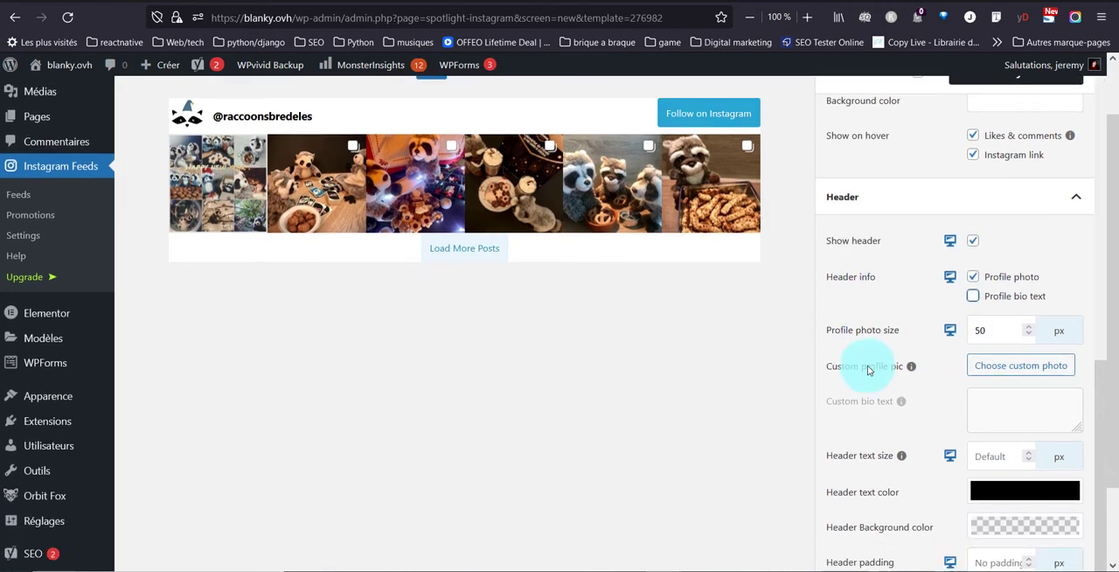
scroll(554, 359, up, 1)
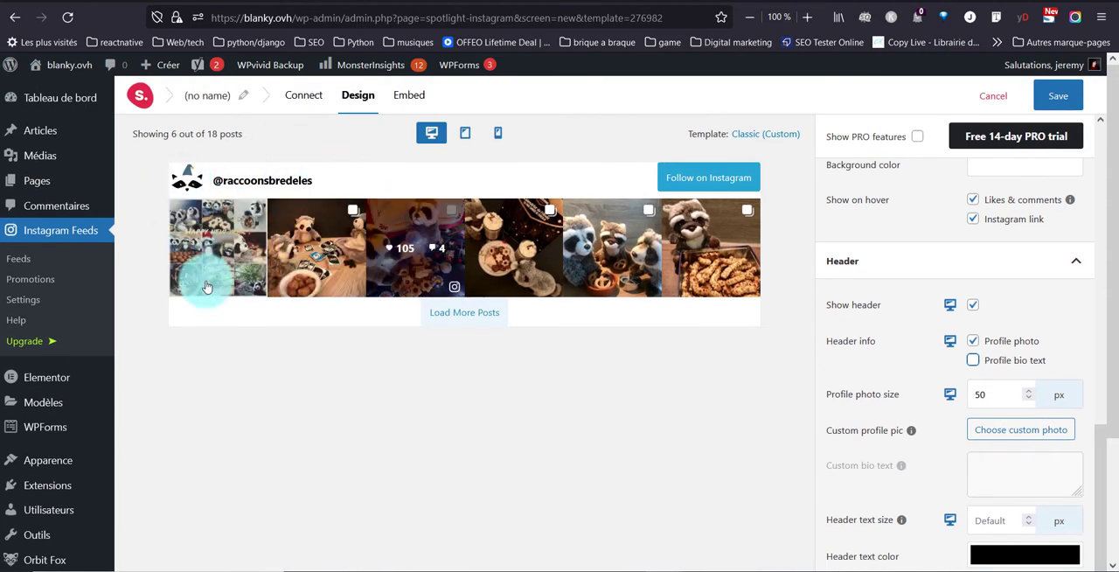
click(989, 523)
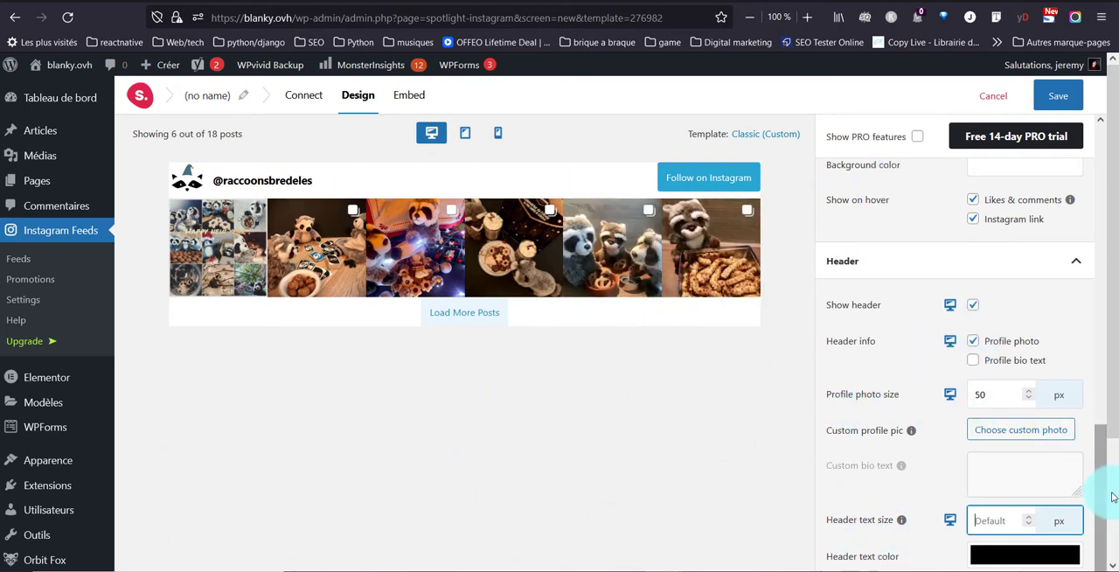
drag(1103, 486, 916, 198)
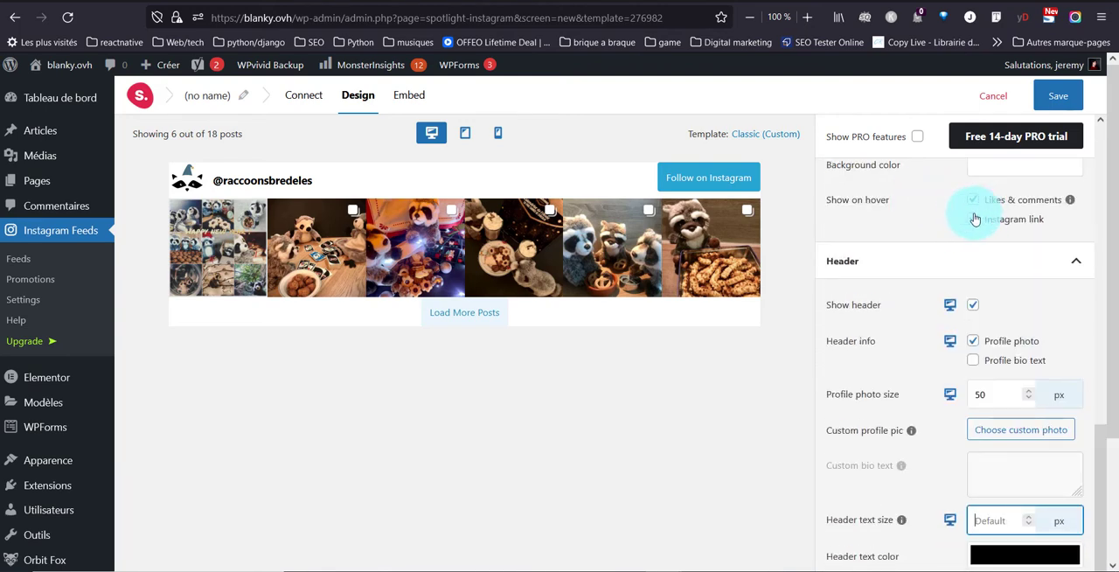
Open the follow button settings and hide the follow button in the desktop layout.
scroll(966, 244, up, 6)
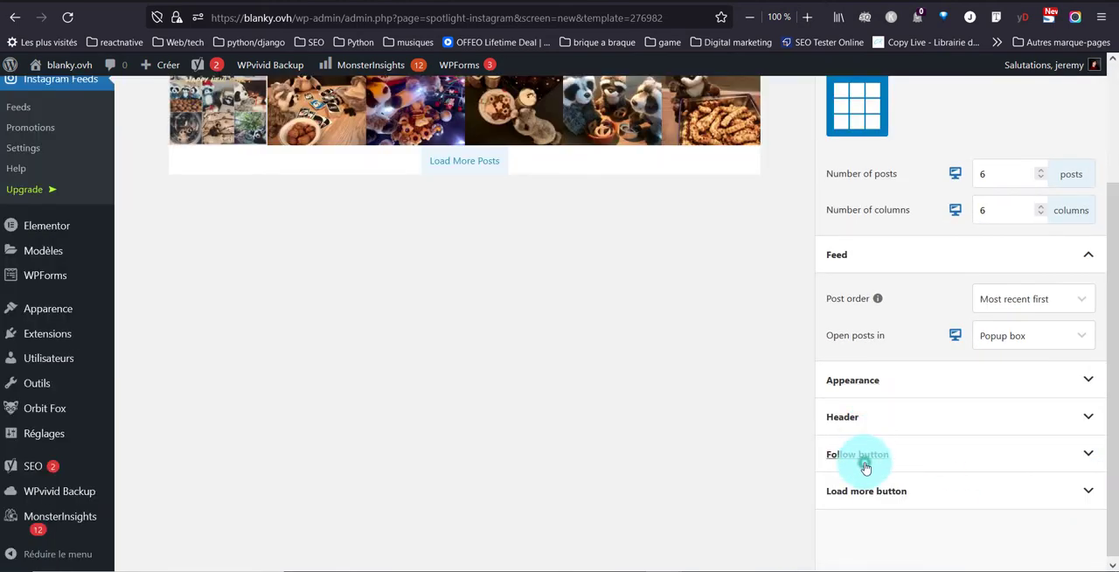
click(863, 463)
drag(1114, 230, 1103, 75)
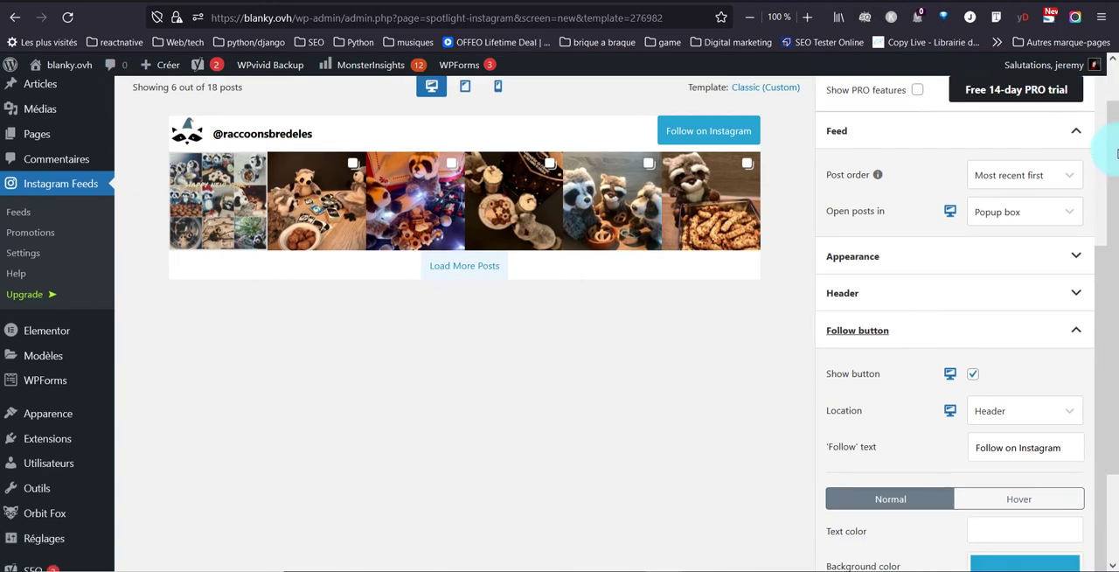
scroll(991, 478, down, 2)
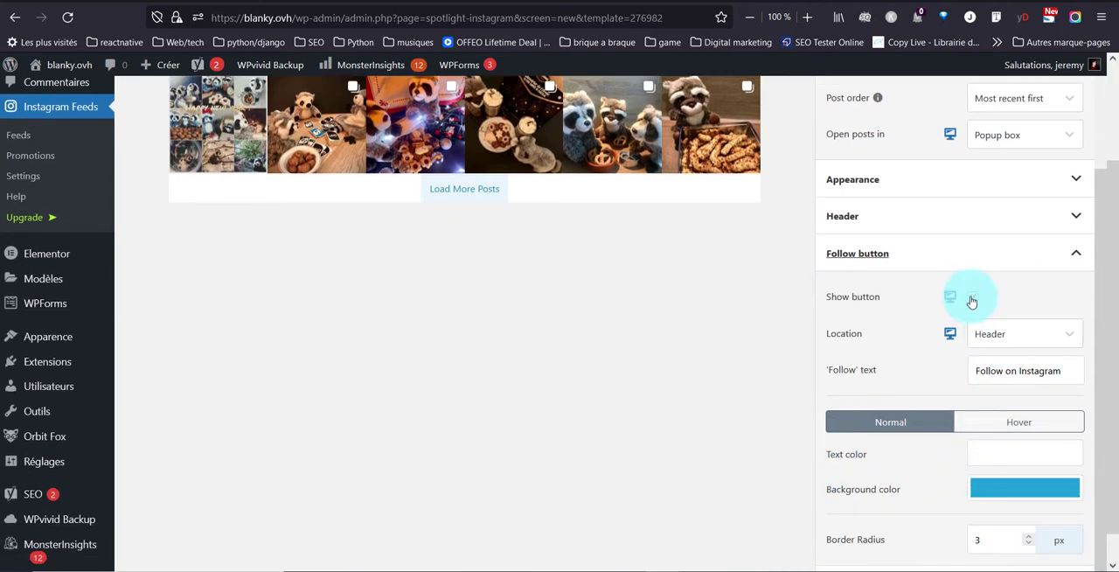
scroll(725, 374, up, 3)
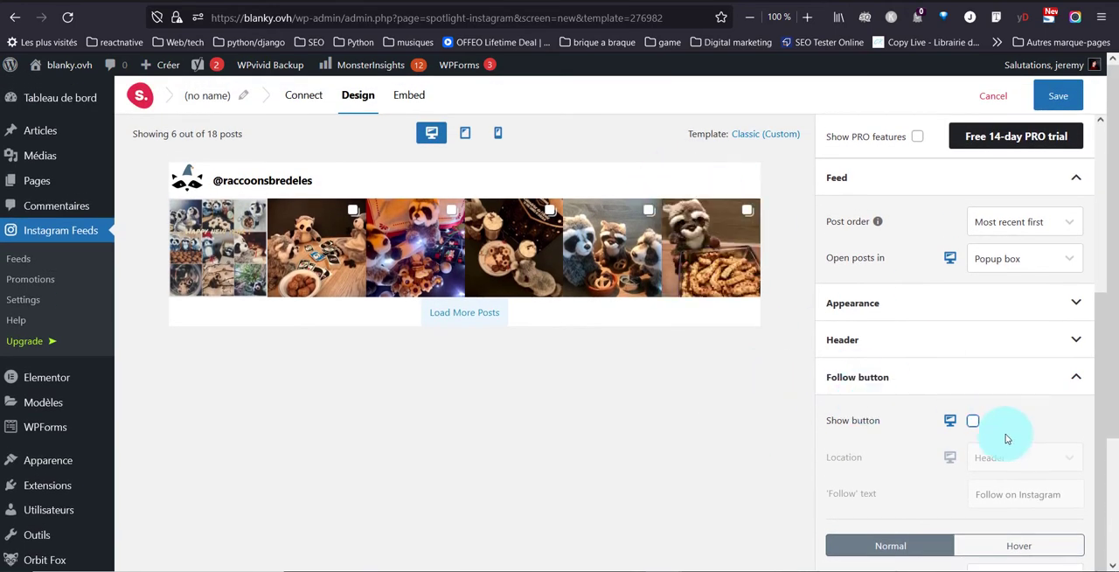
scroll(930, 448, down, 4)
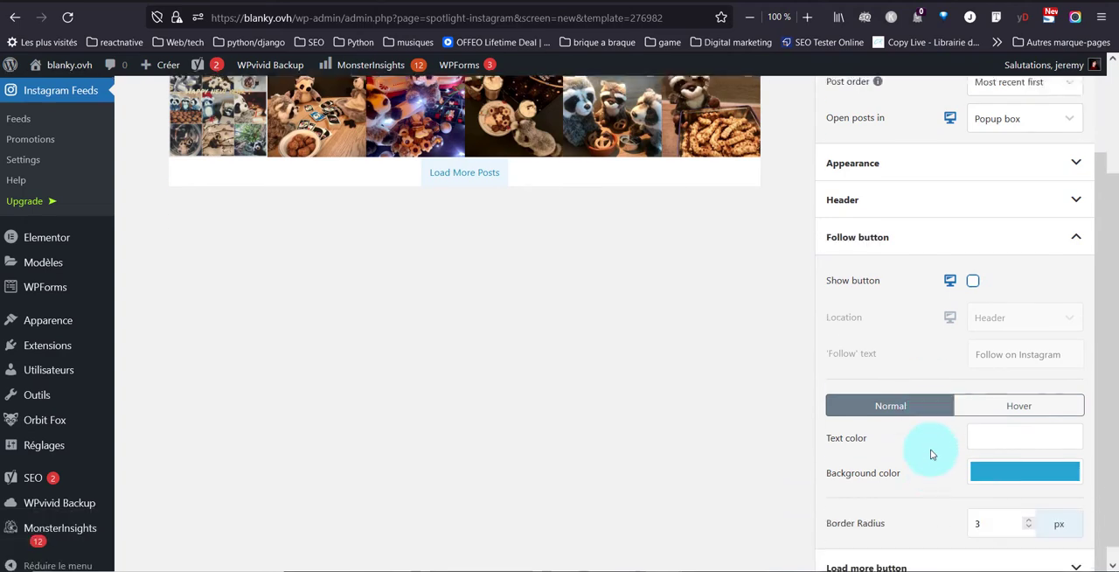
Hide the load more button in the desktop layout and check the preview.
click(928, 553)
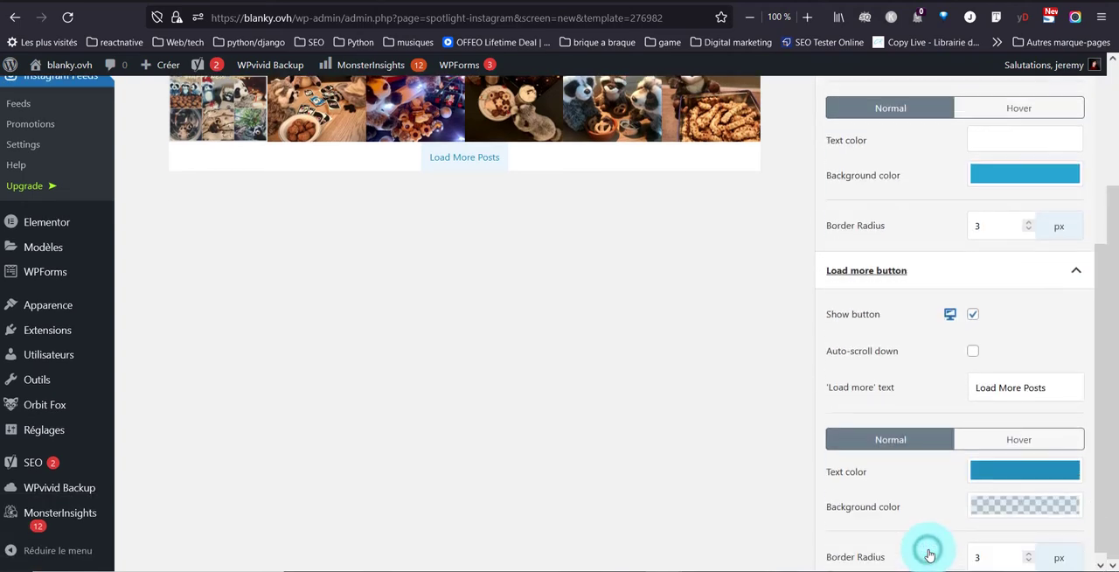
click(976, 303)
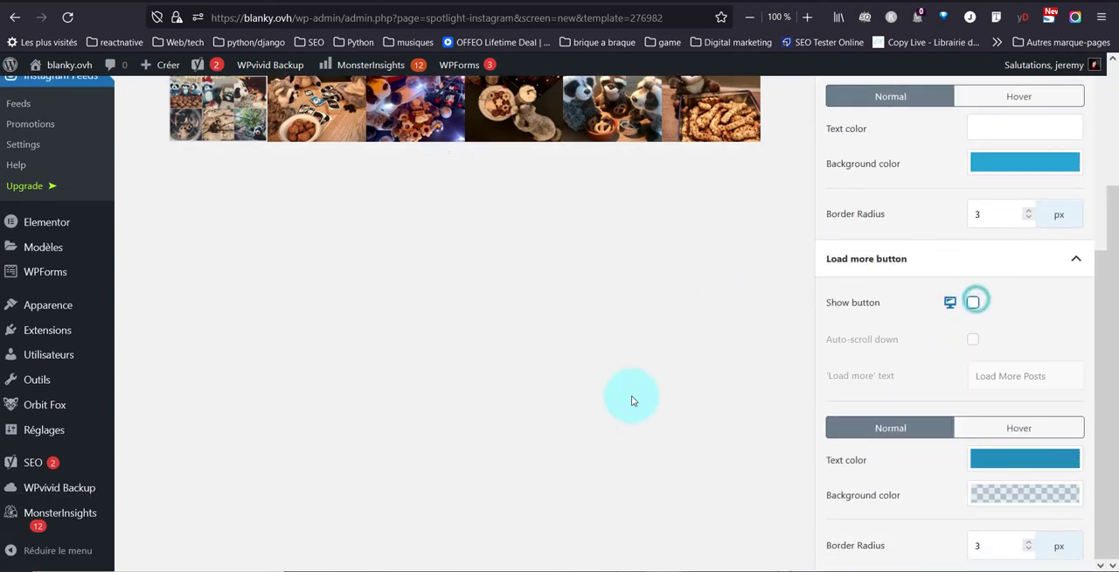
scroll(626, 402, up, 4)
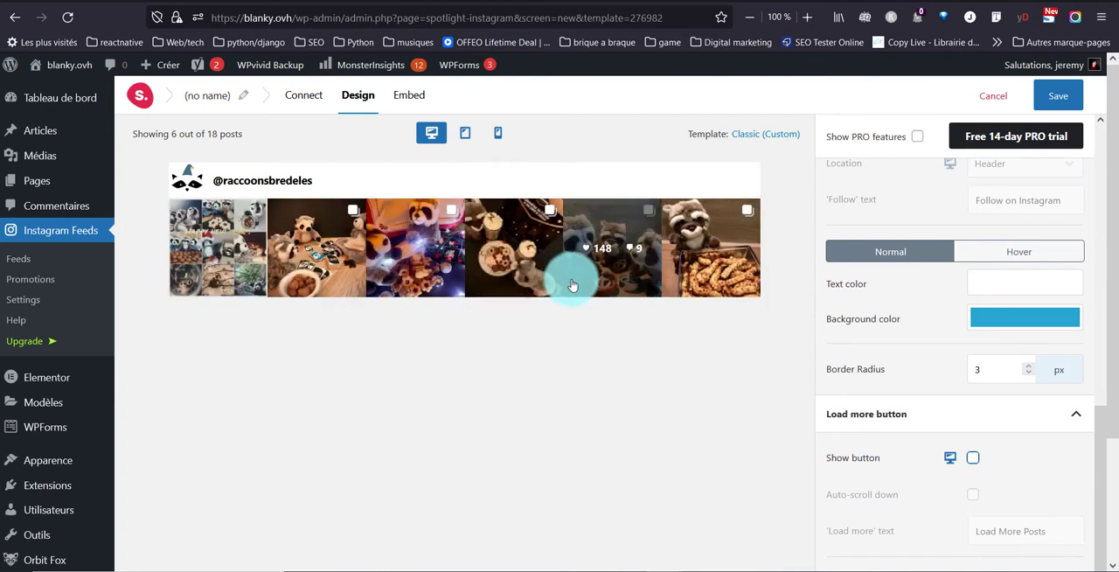
Save the feed under the name "Test insta" and copy its embed shortcode.
click(411, 96)
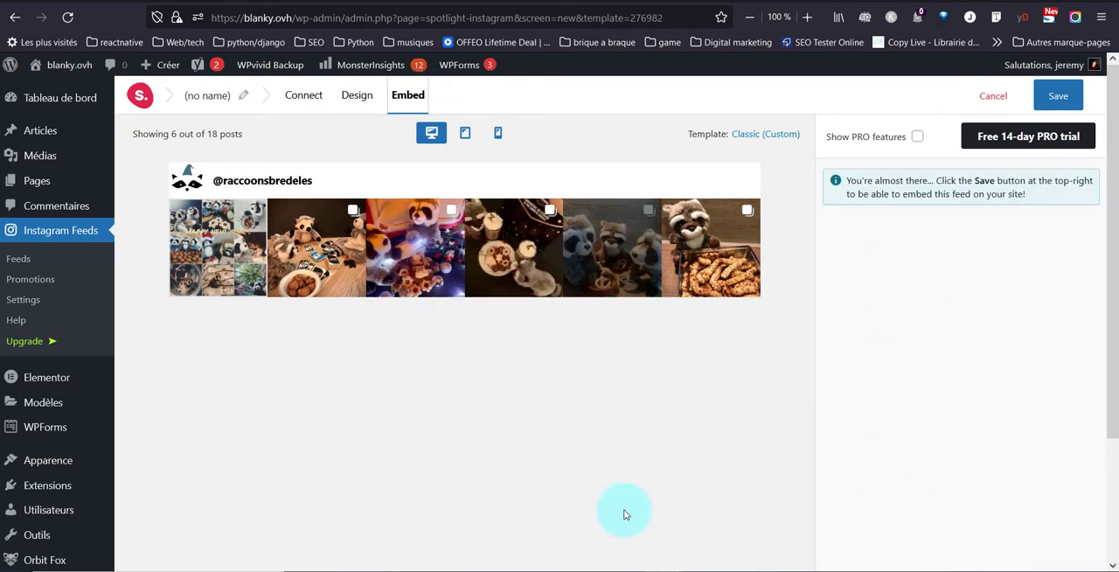
click(1058, 103)
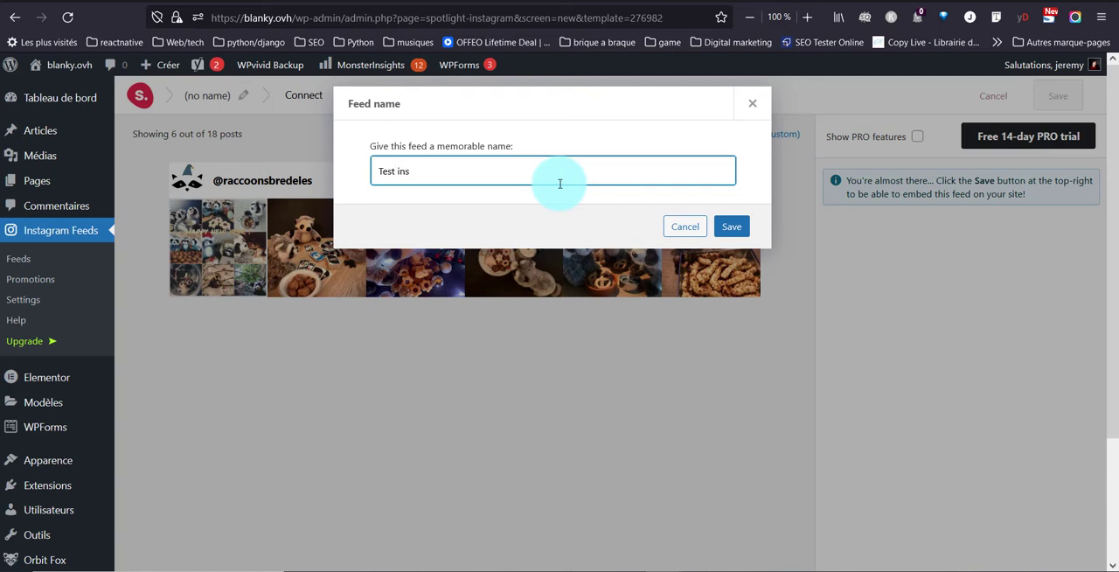
text(Test ins)
key(BackSpace)
text(sta)
key(Return)
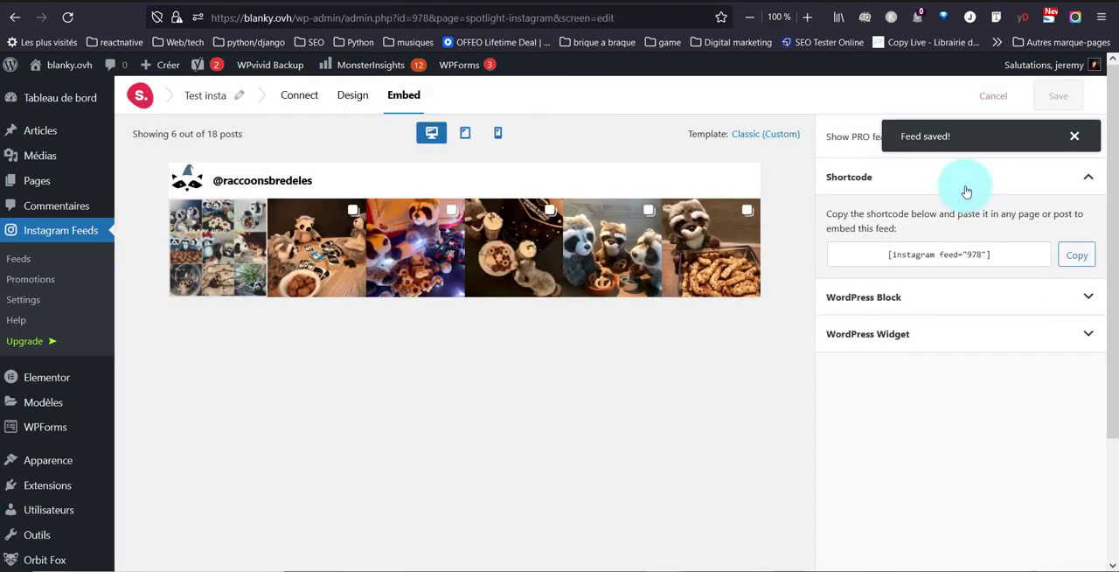
click(1082, 256)
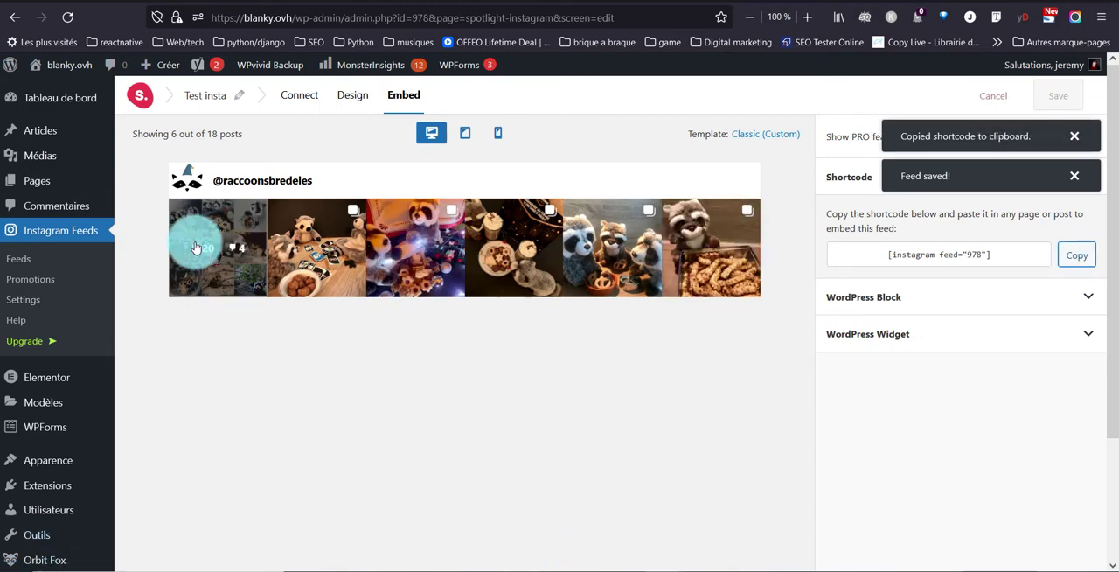
Open the WordPress page list in a new tab and look over the Instagram feed on raccoons-bredeles.be.
right_click(42, 184)
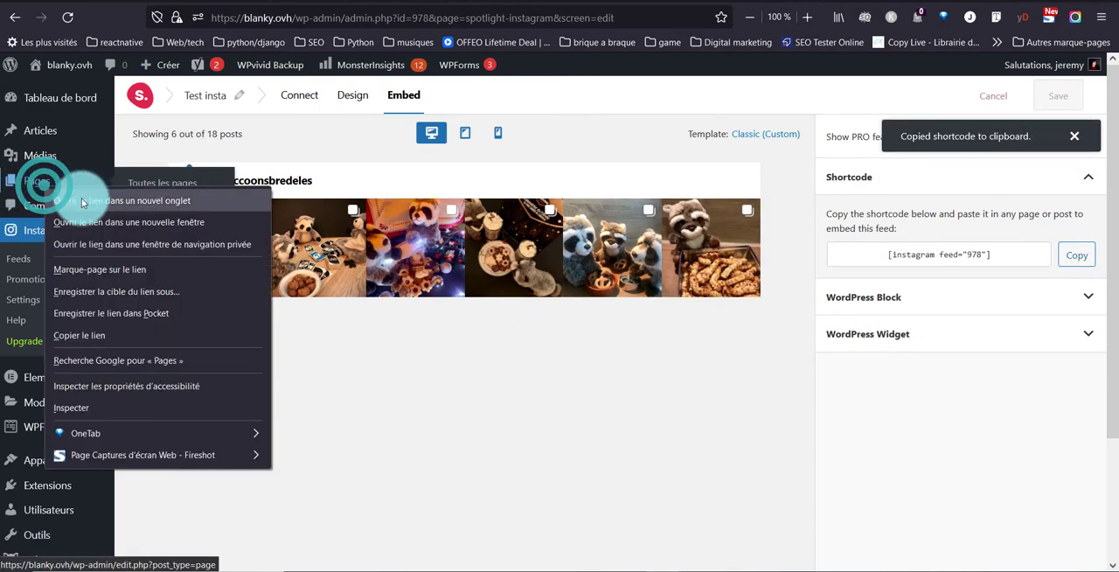
key(Escape)
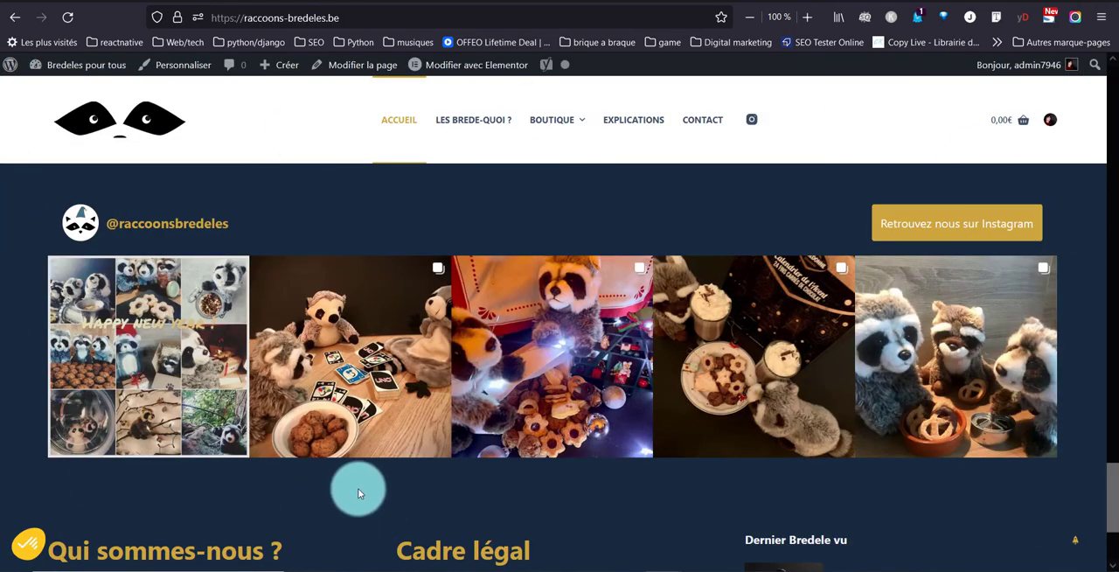
scroll(222, 291, up, 1)
scroll(1, 340, down, 1)
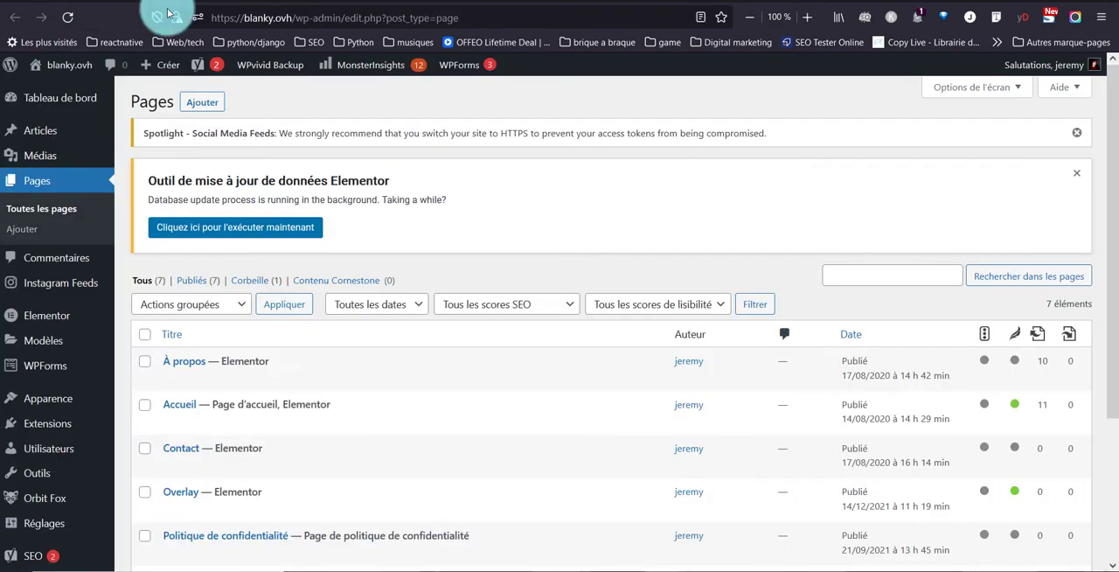
Open the Accueil page for editing with Elementor in a new tab.
scroll(194, 341, down, 3)
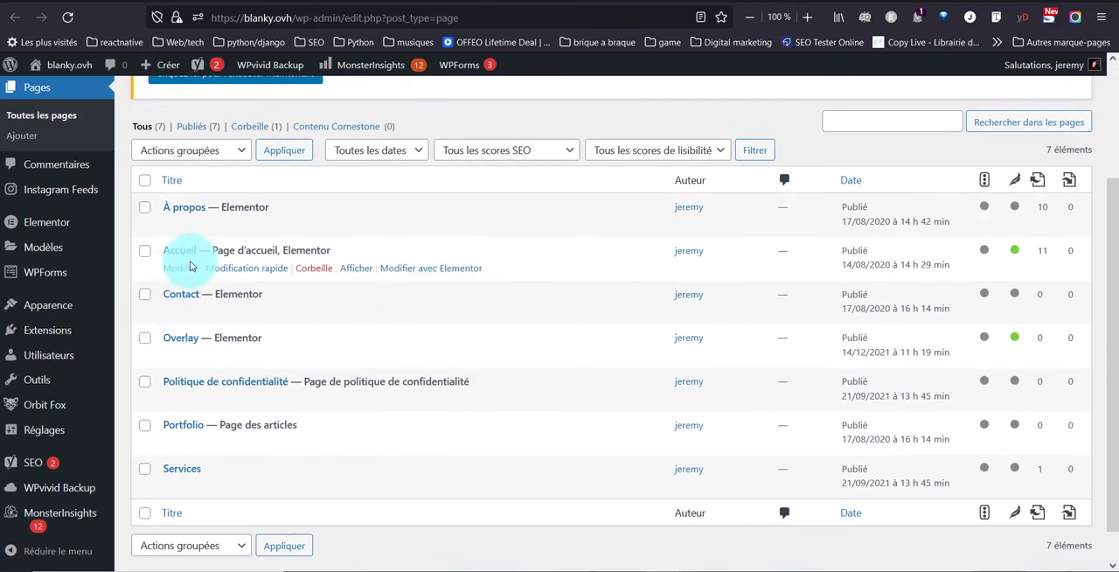
right_click(442, 267)
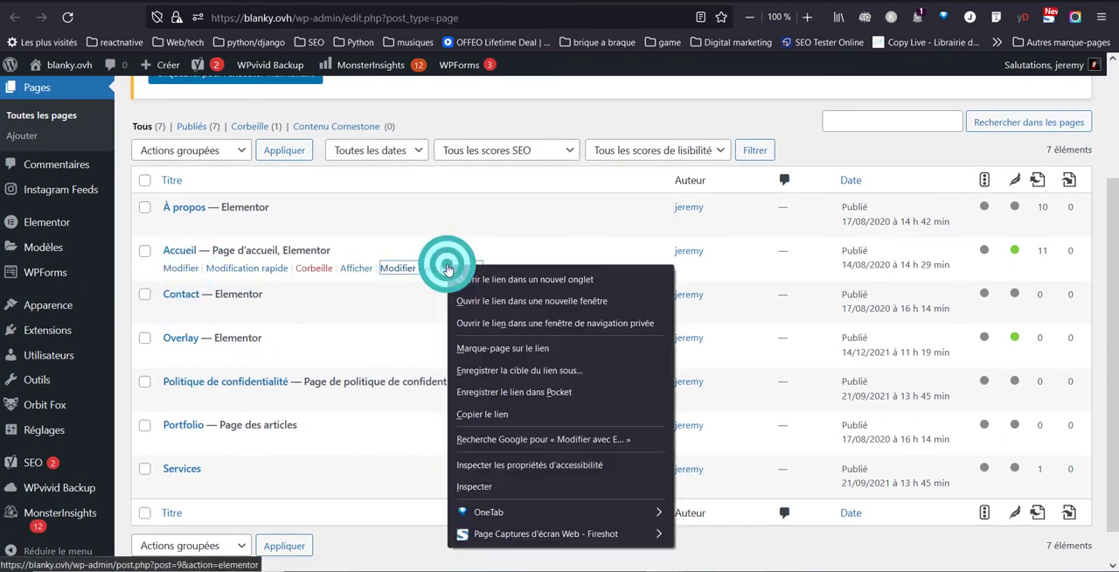
click(477, 284)
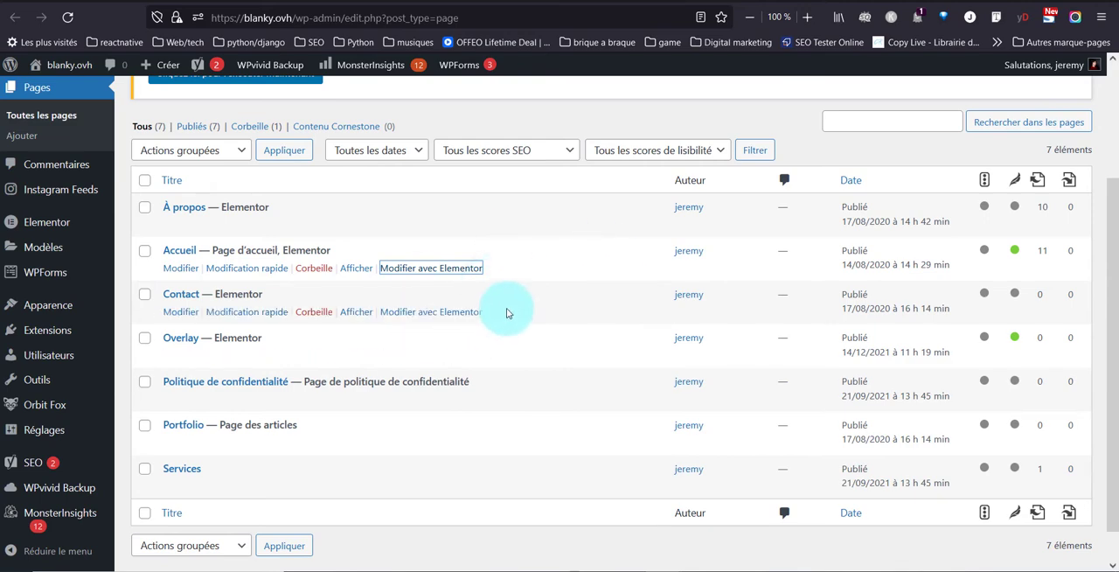
click(357, 2)
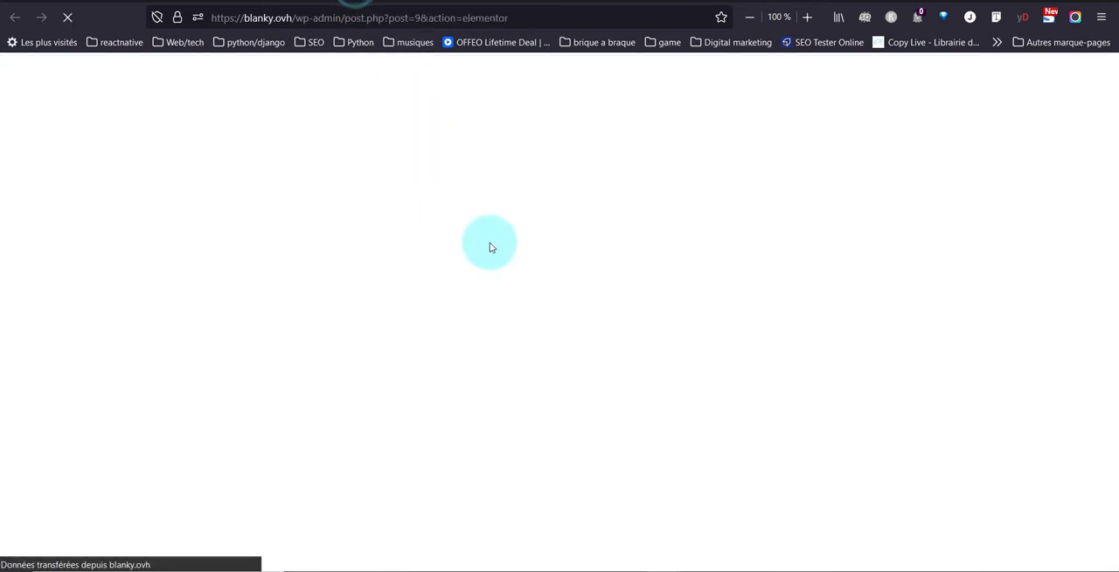
scroll(499, 342, down, 20)
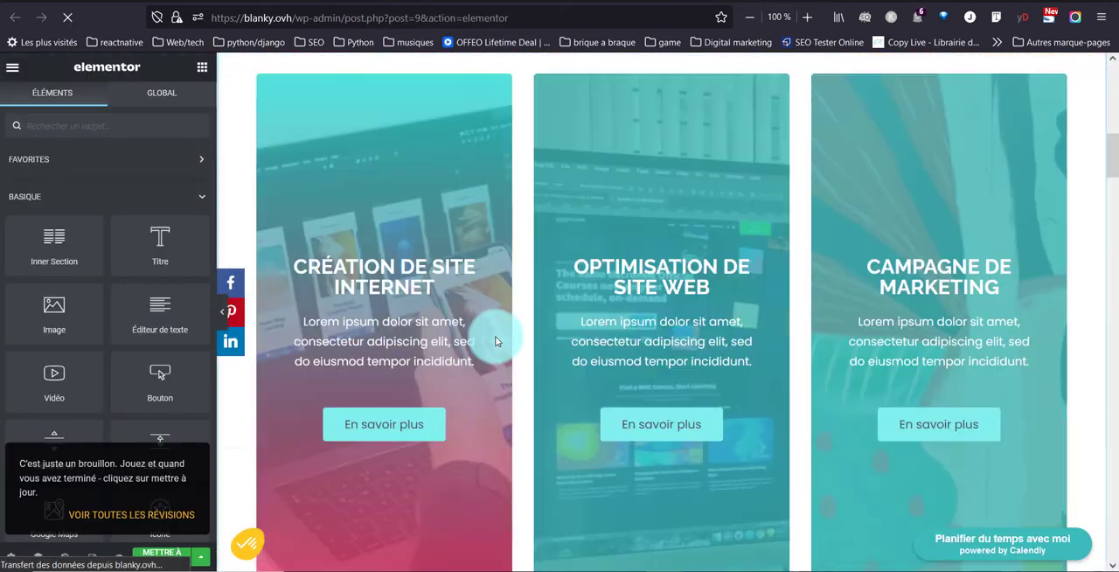
scroll(495, 341, down, 15)
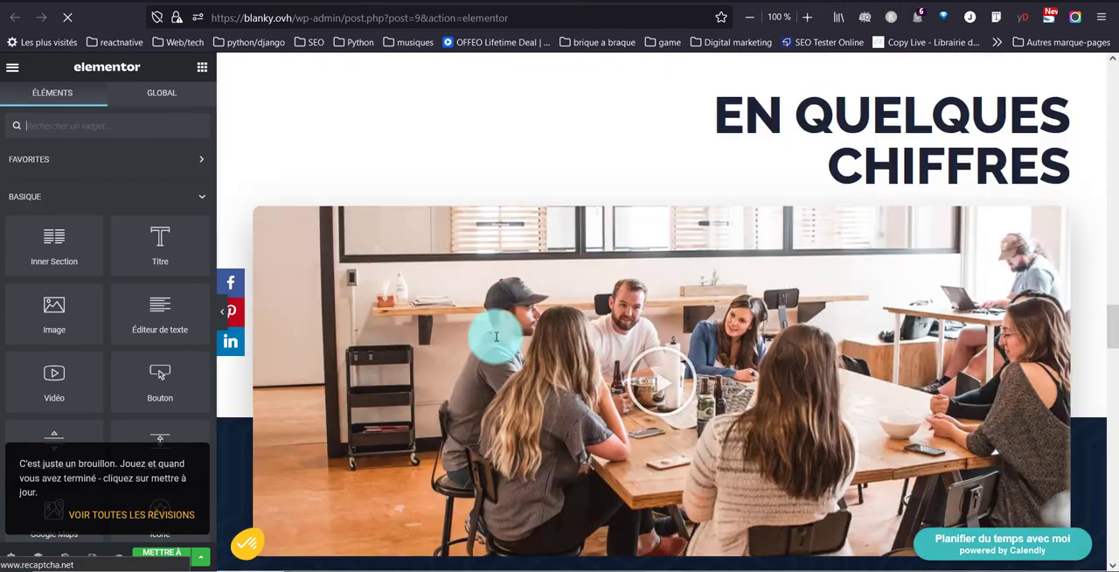
Add a single-column section at the end of the Accueil page and place a Code court widget in it.
scroll(495, 341, down, 15)
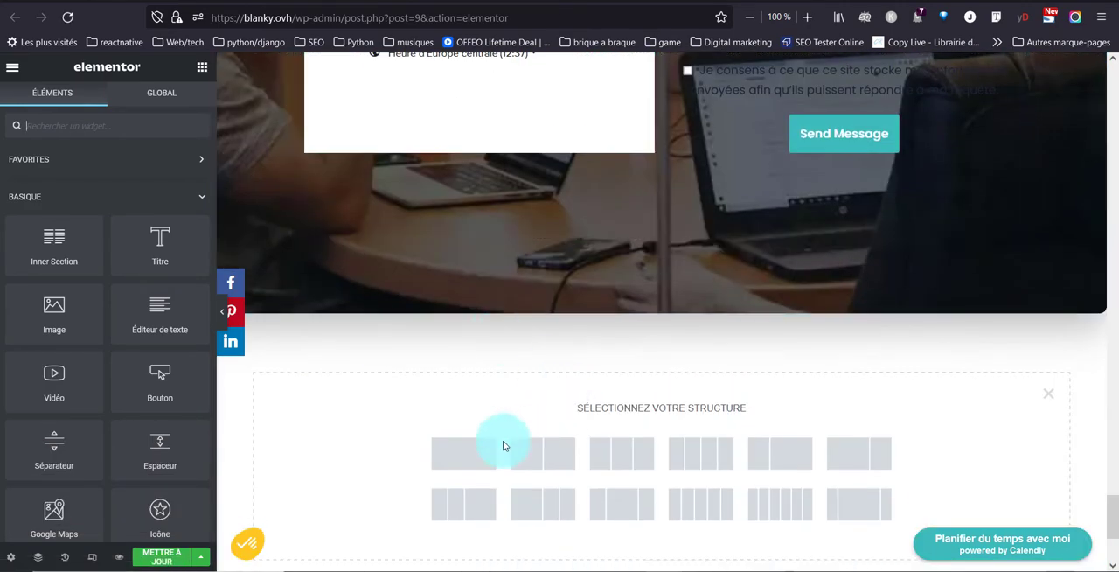
click(470, 454)
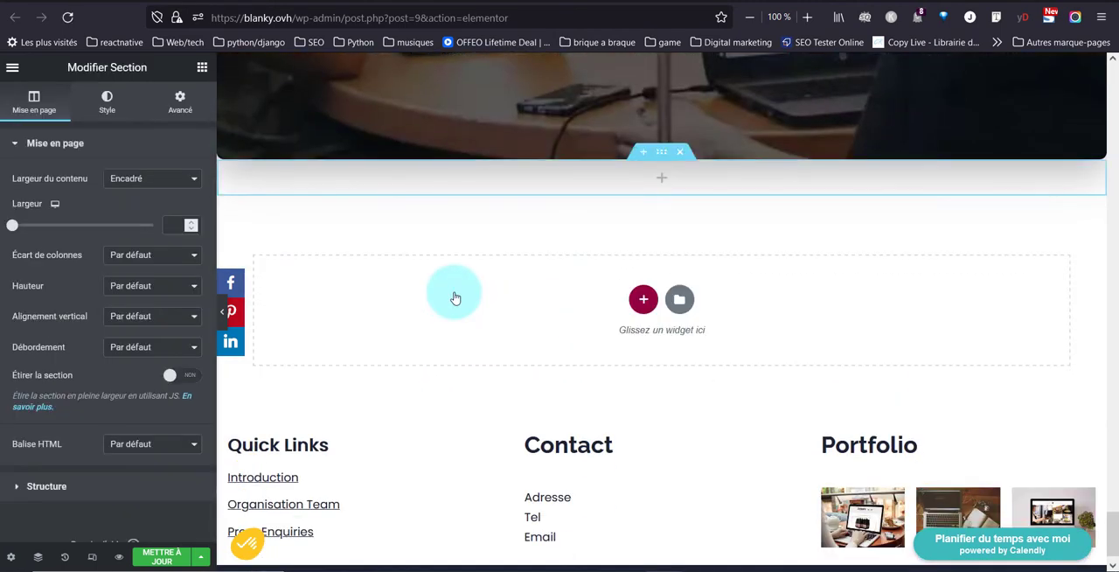
click(661, 178)
text(sho)
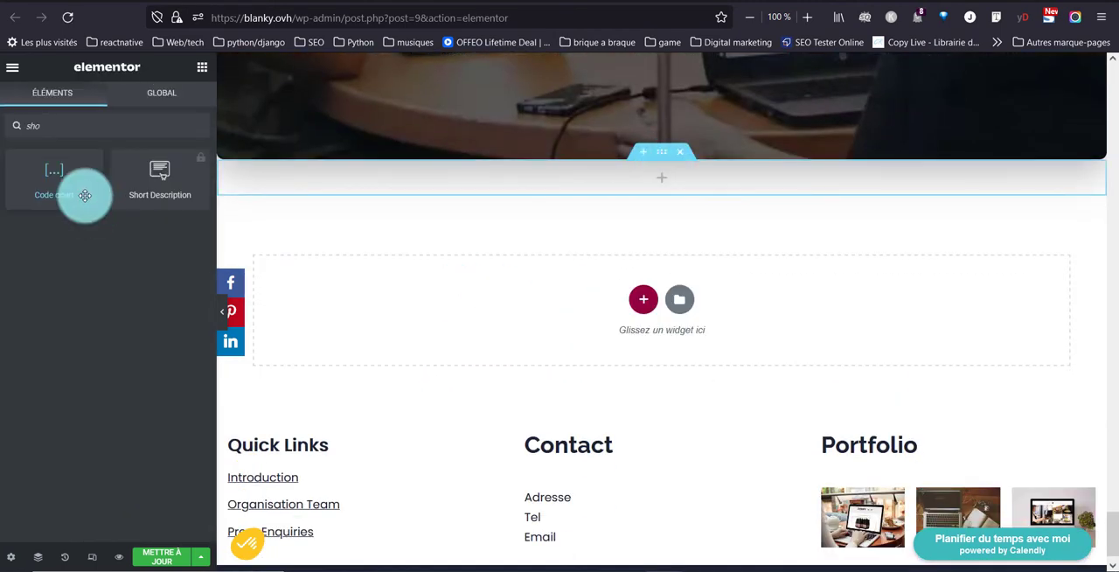
drag(84, 194, 760, 229)
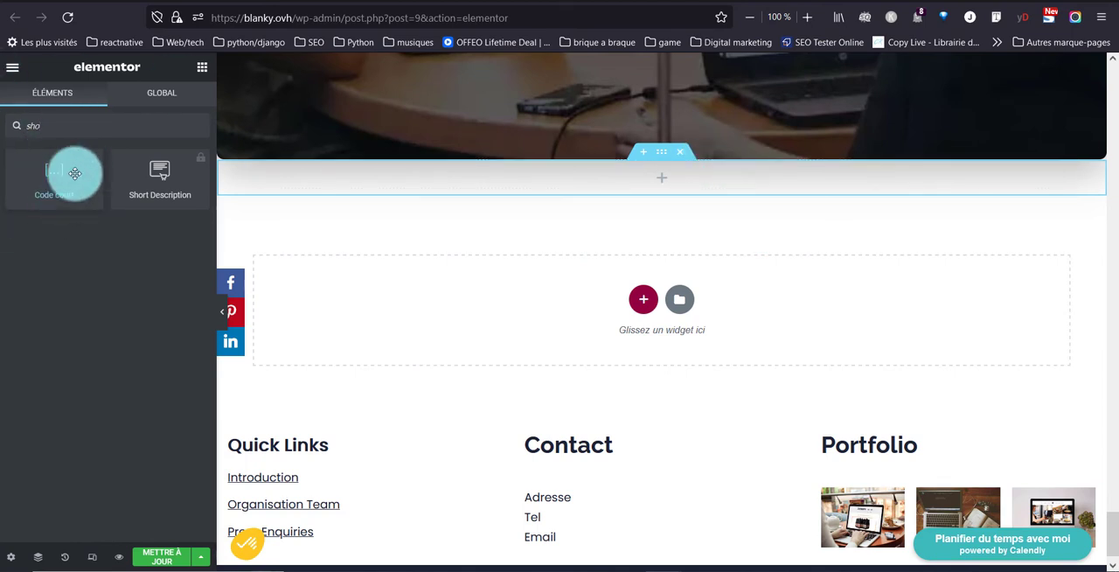
drag(62, 179, 535, 187)
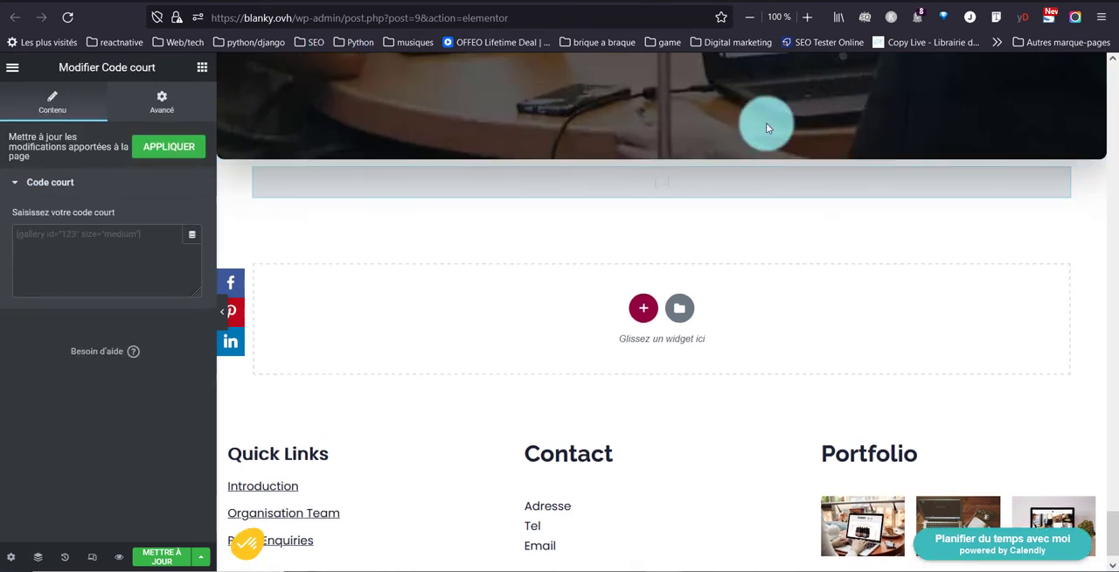
Paste the shortcode [instagram feed="978"] into the Code court widget and save the page.
click(39, 235)
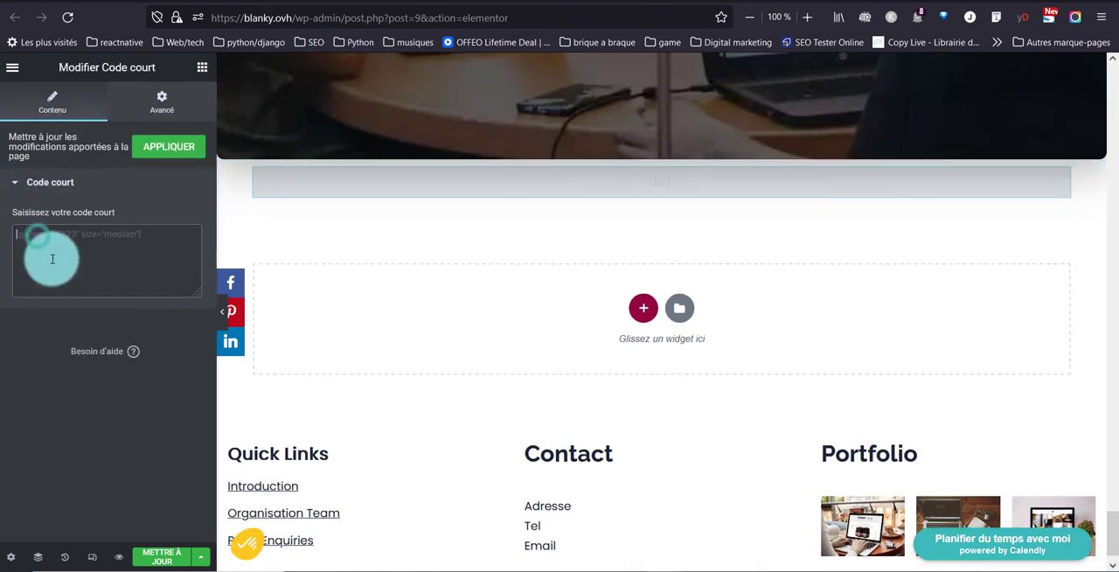
key(ctrl+v)
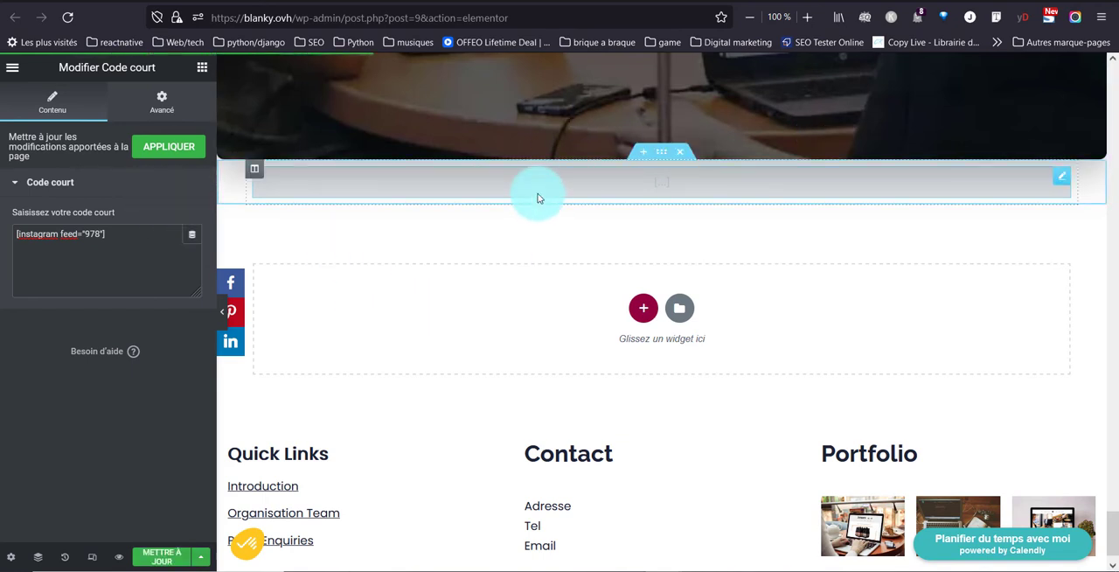
key(ctrl+s)
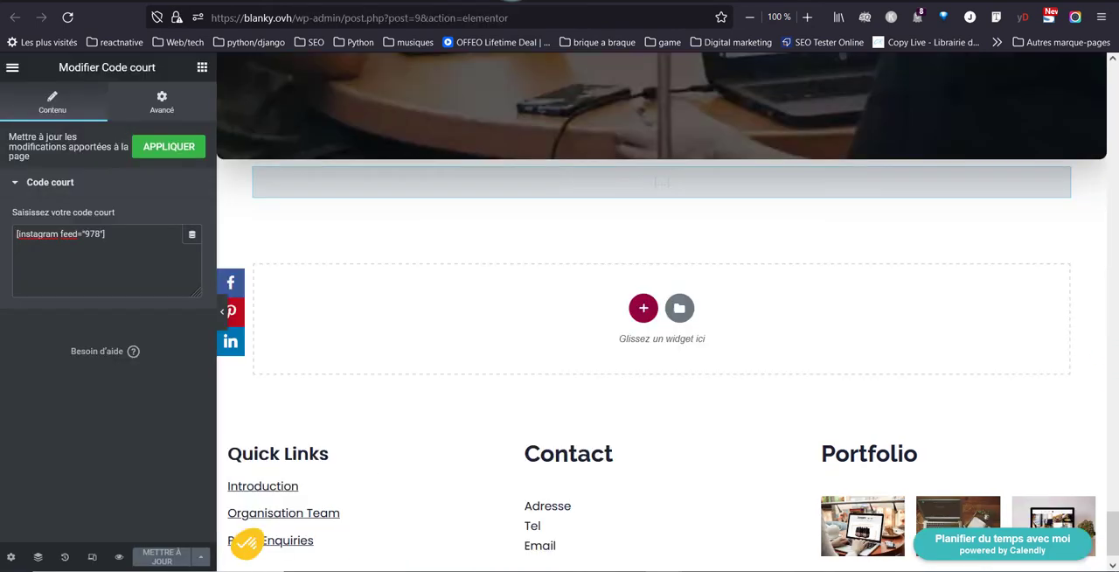
Set the content width of the shortcode's section to Pleine largeur.
click(659, 154)
click(131, 179)
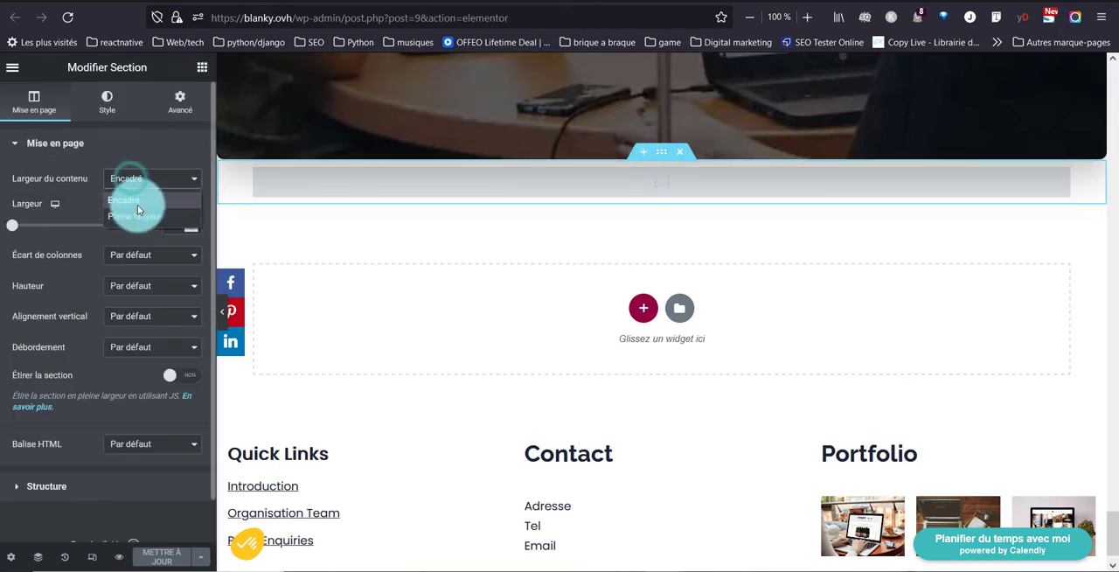
click(141, 219)
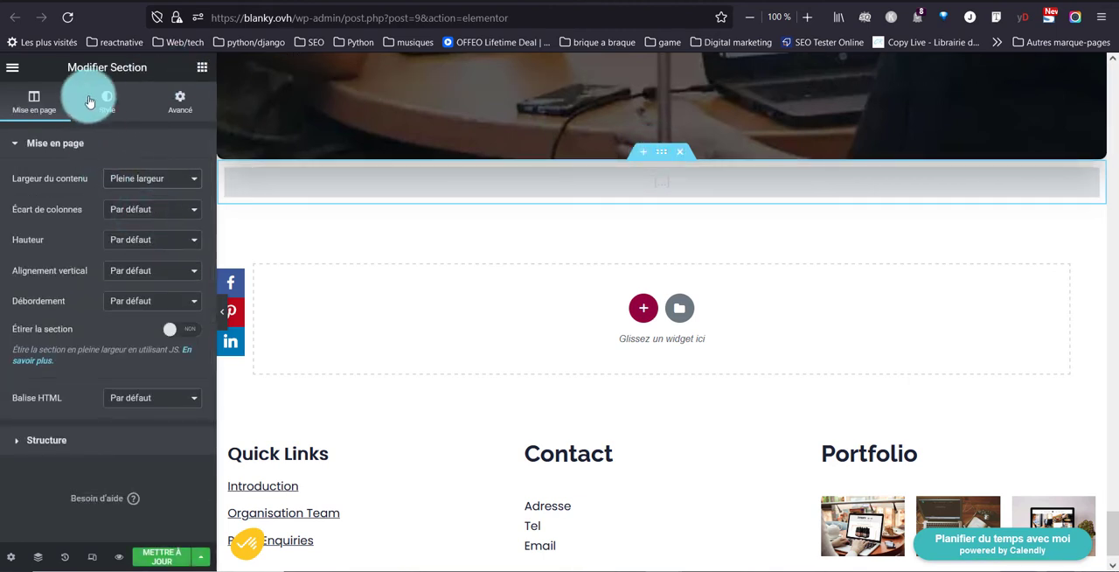
Set the section's outer margin to 2 REM at Haut and Bas, and update the page.
click(187, 100)
click(27, 214)
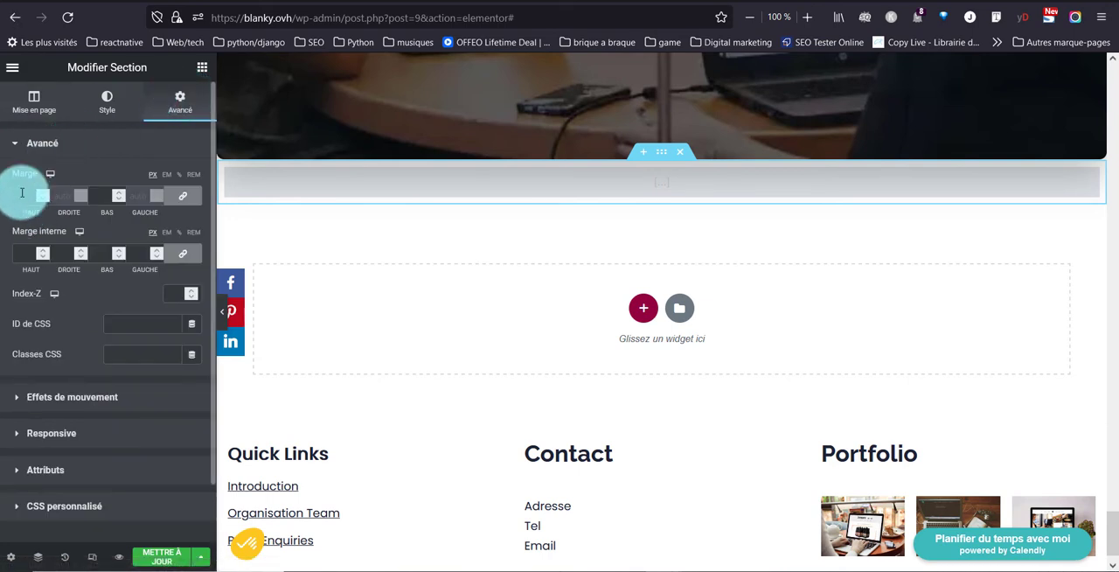
click(171, 176)
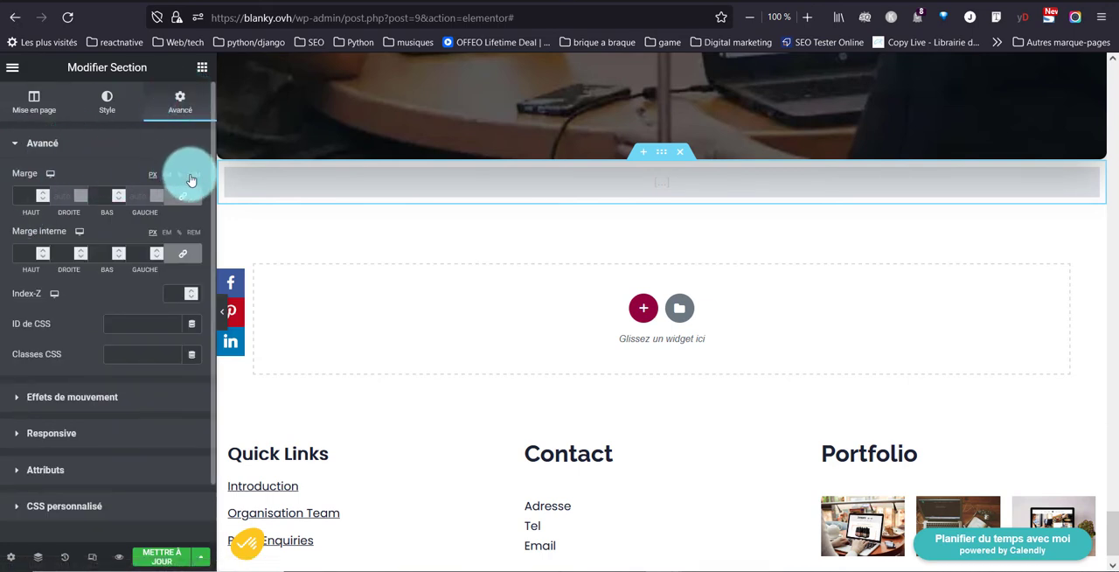
click(194, 175)
click(33, 196)
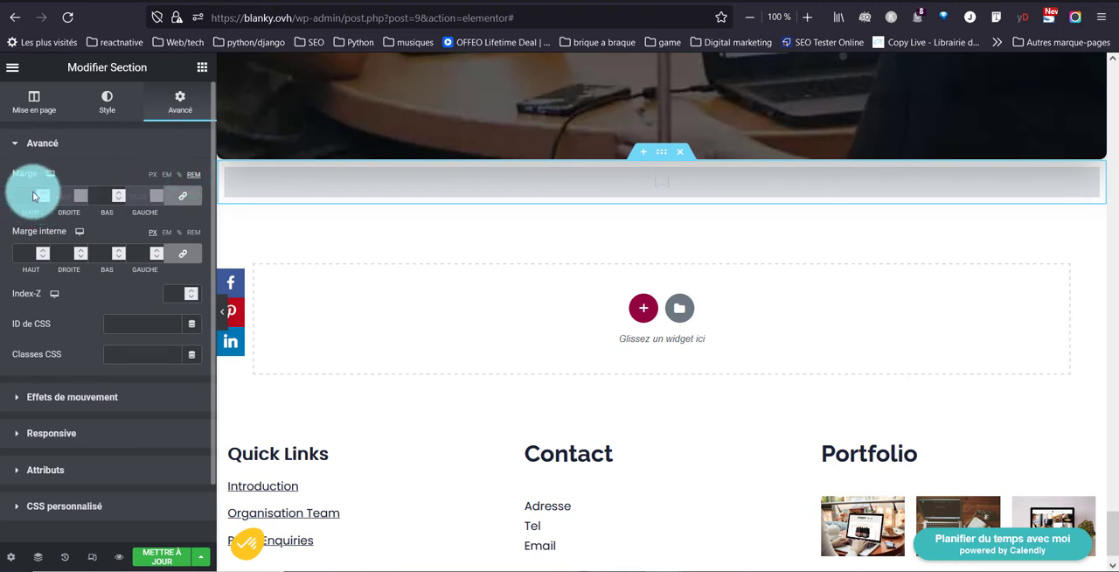
text(2)
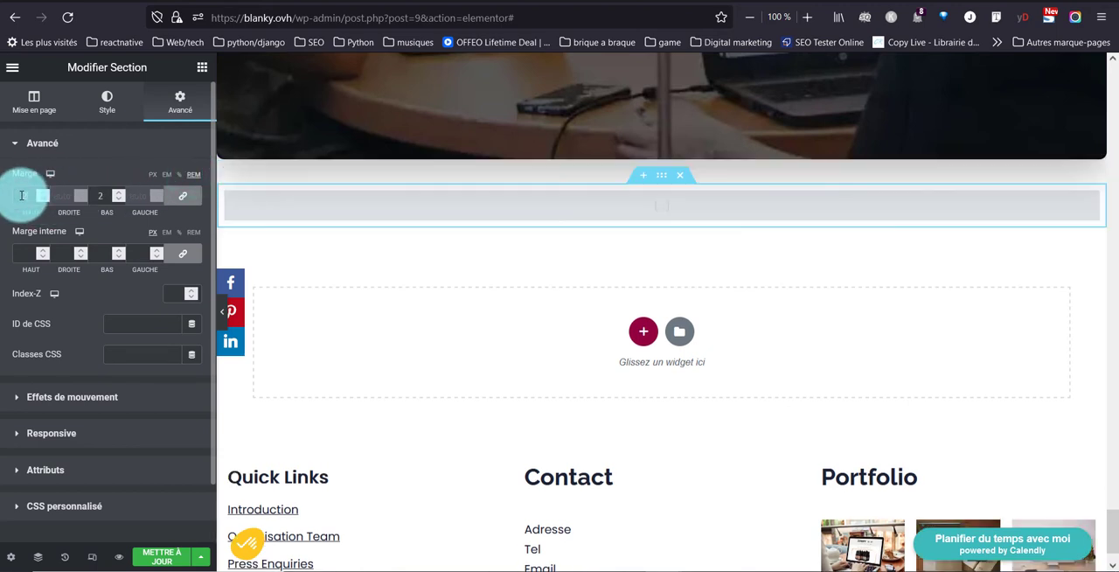
click(145, 558)
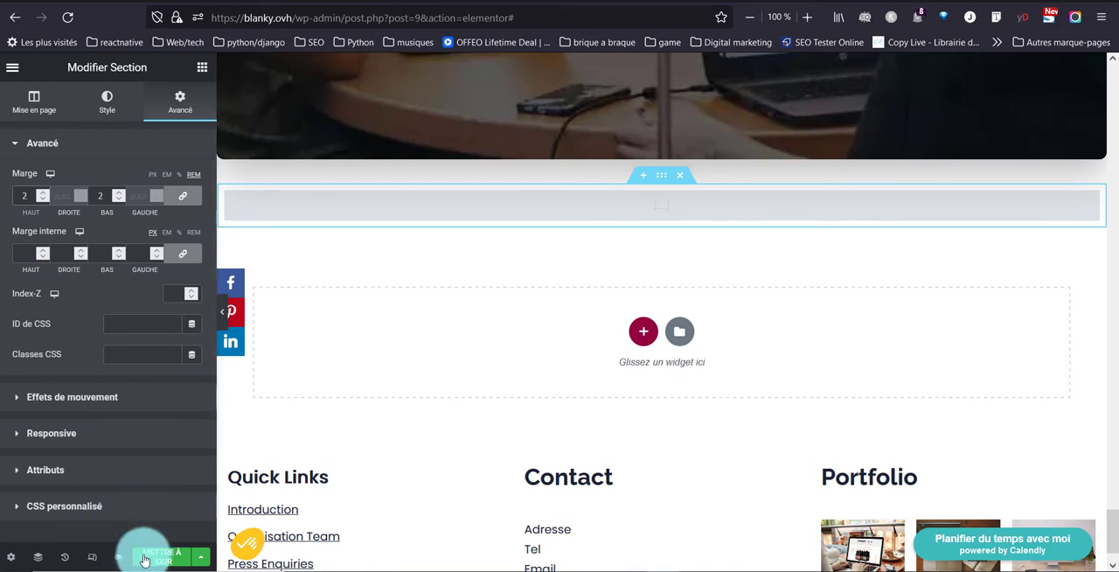
Reload the live blanky.ovh home page and check the full-width Instagram feed above the footer.
click(262, 2)
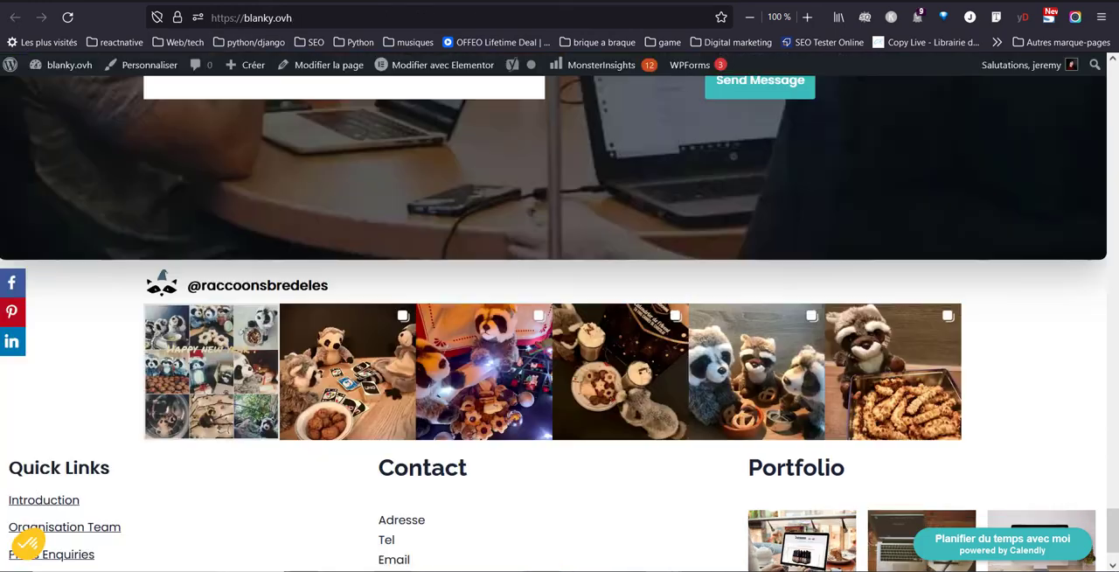
click(70, 18)
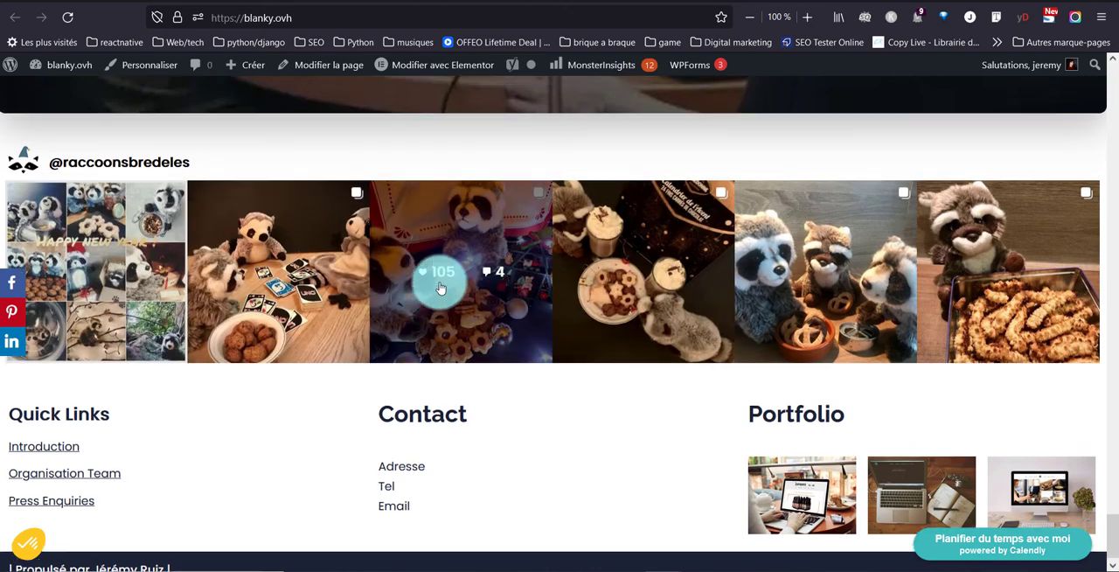
scroll(319, 233, up, 2)
scroll(337, 344, down, 2)
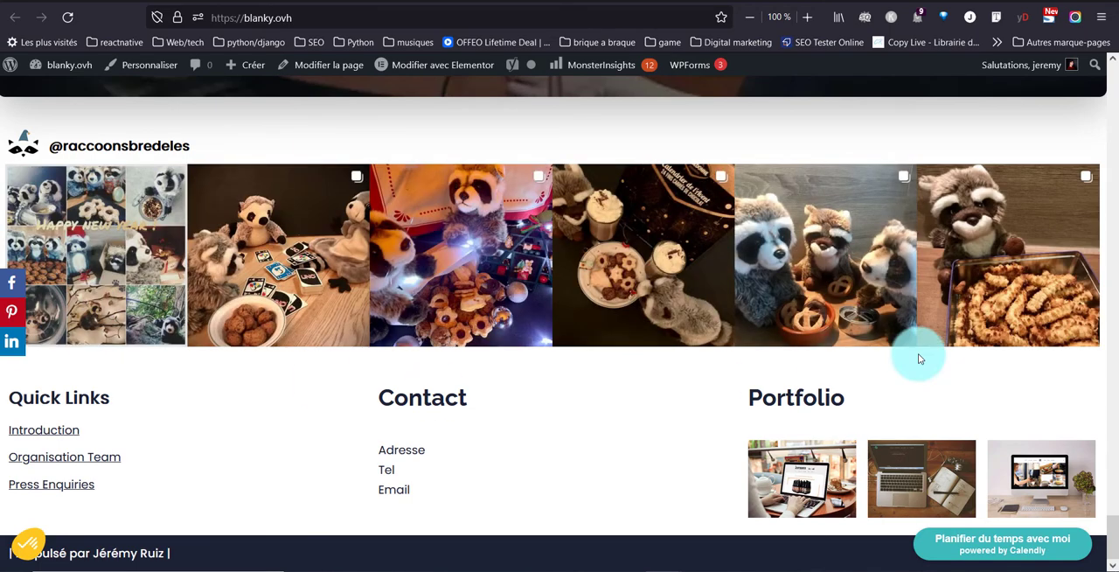
scroll(700, 196, up, 3)
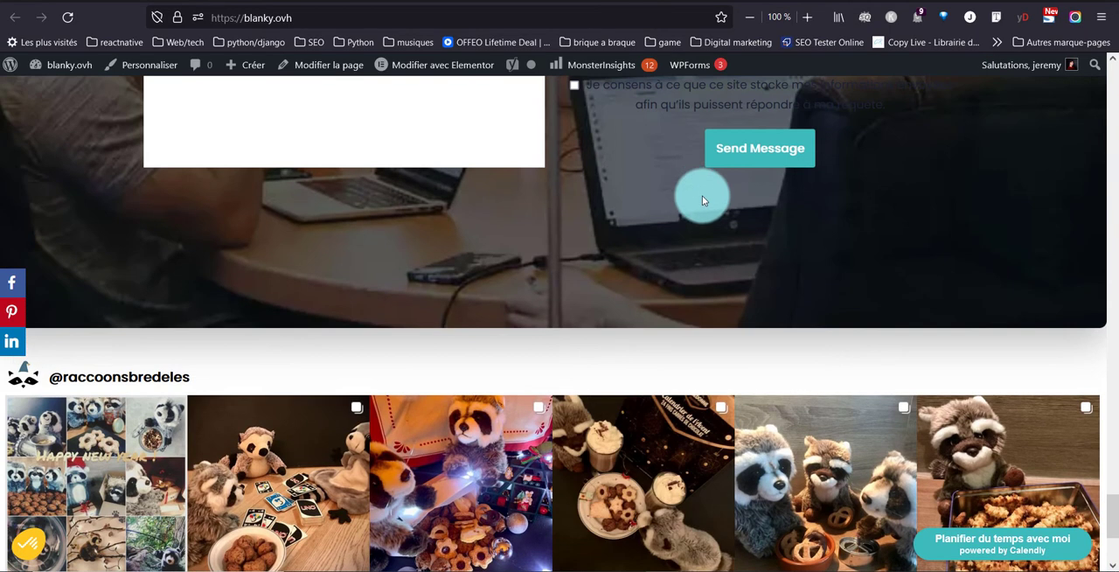
Open the Pied builder in the site customizer and look over the available components and the footer preview.
scroll(597, 390, up, 6)
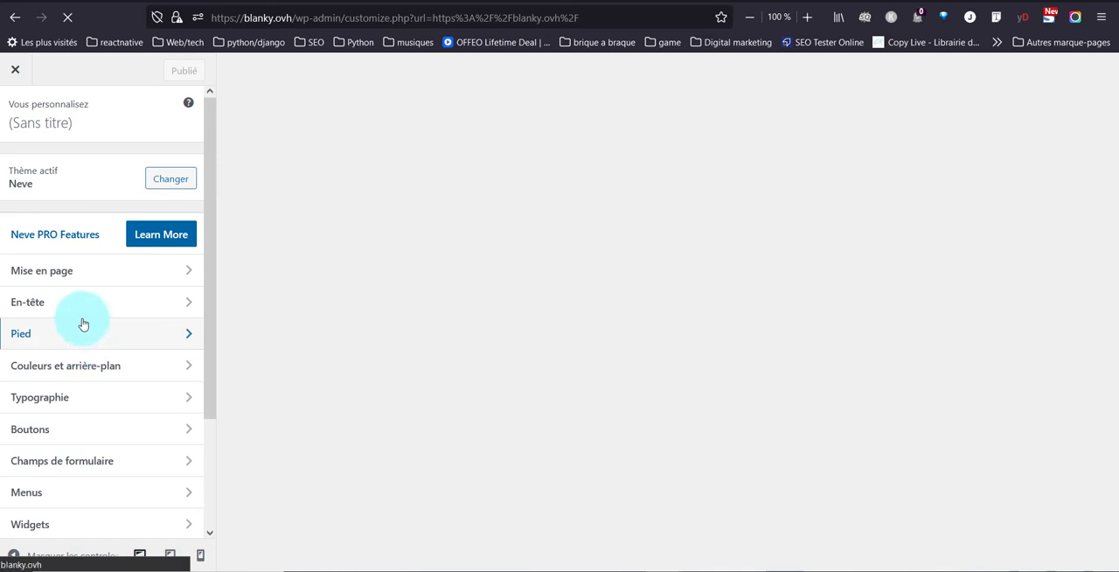
click(89, 339)
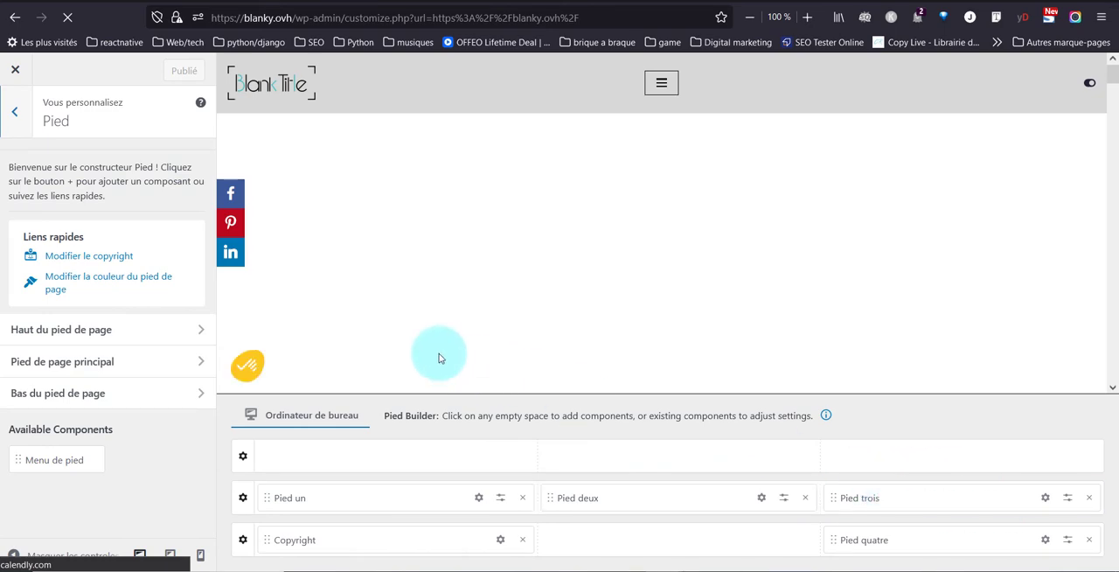
click(676, 450)
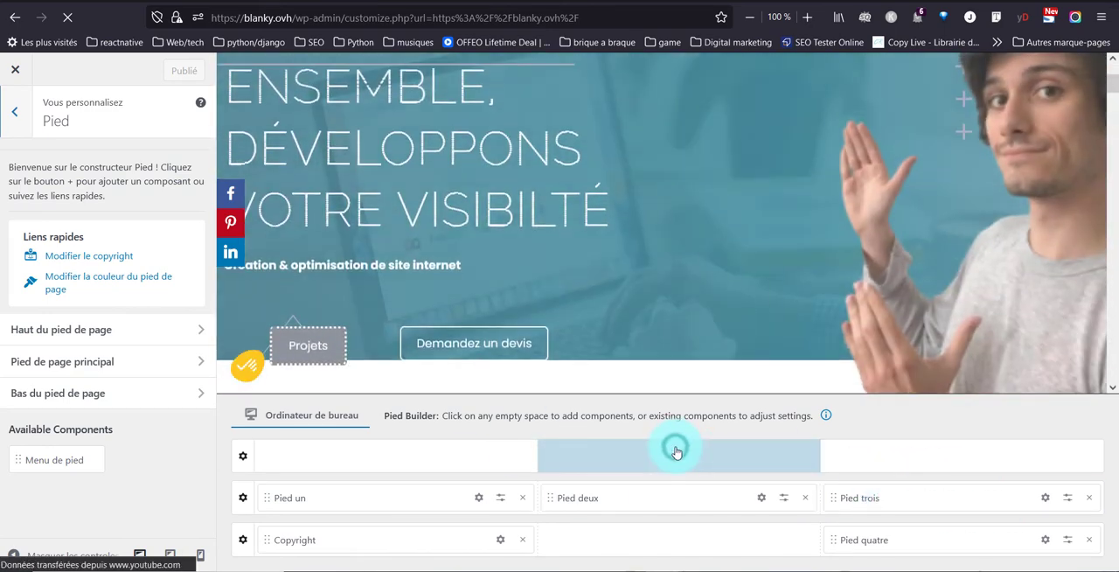
click(609, 409)
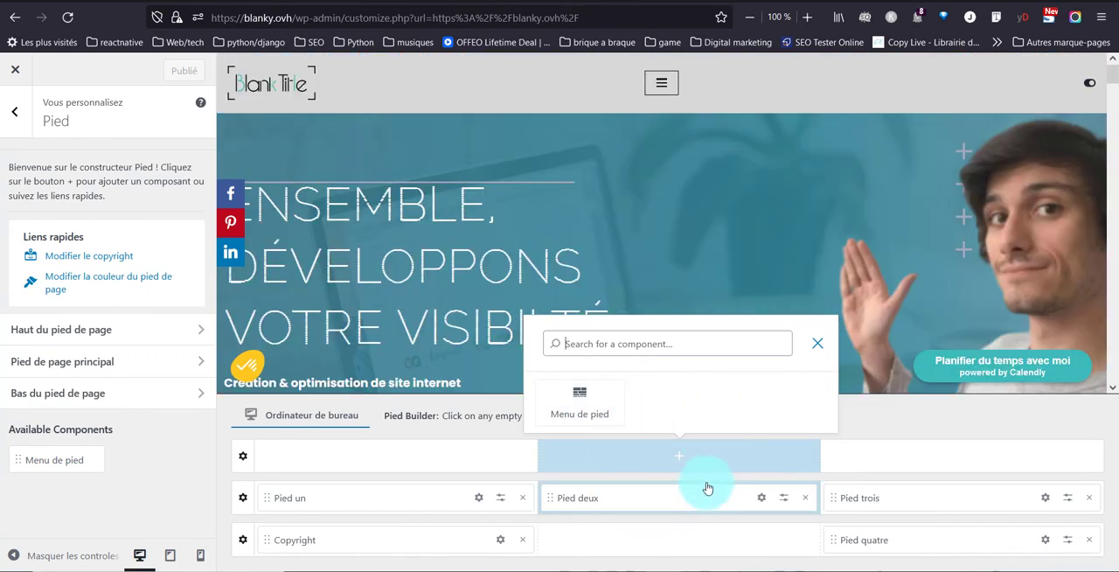
scroll(658, 265, down, 8)
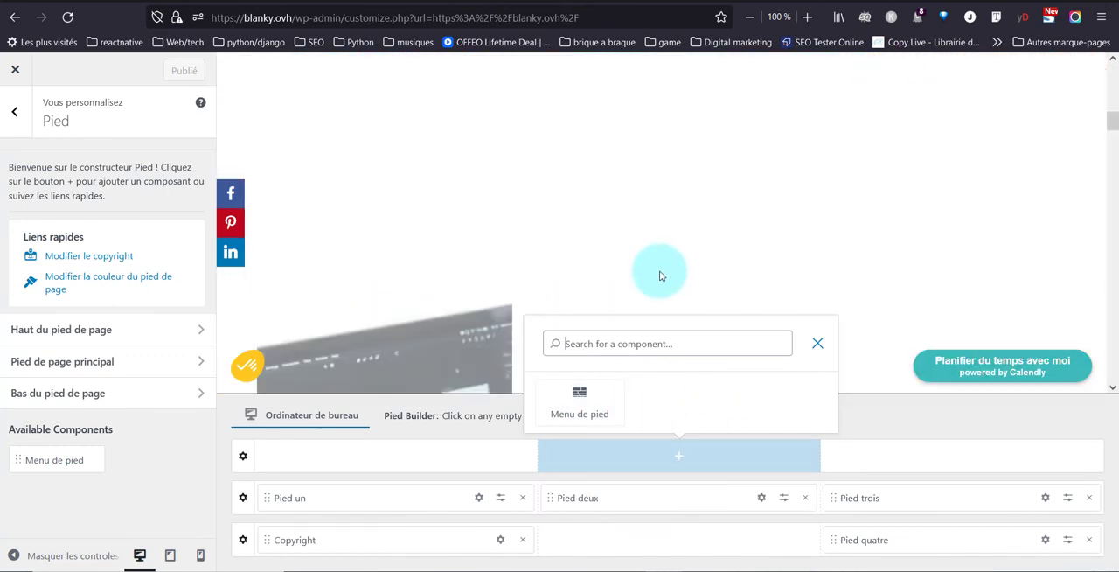
scroll(660, 278, down, 10)
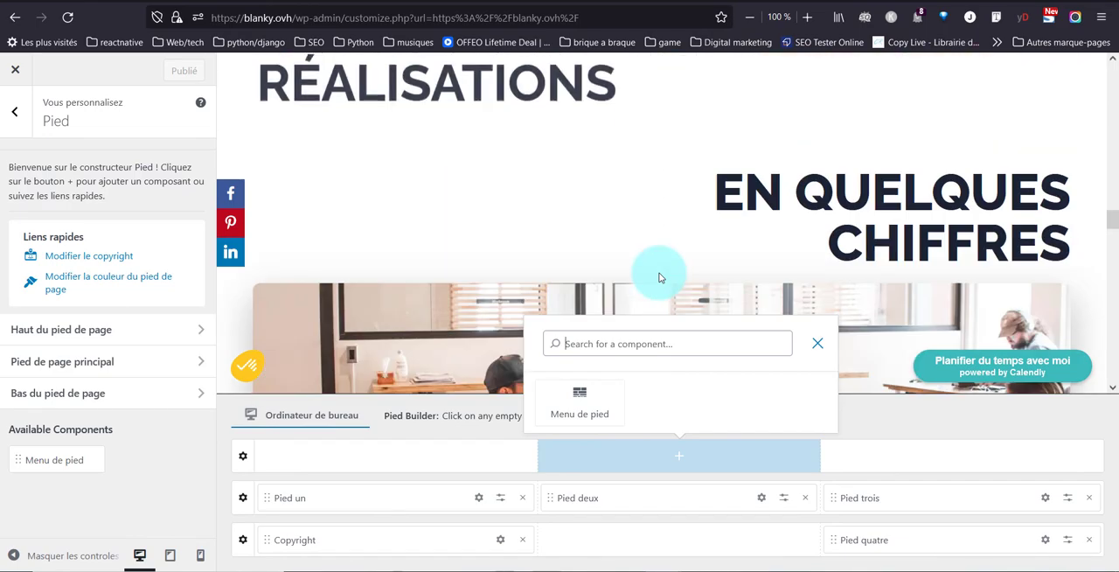
scroll(659, 273, down, 10)
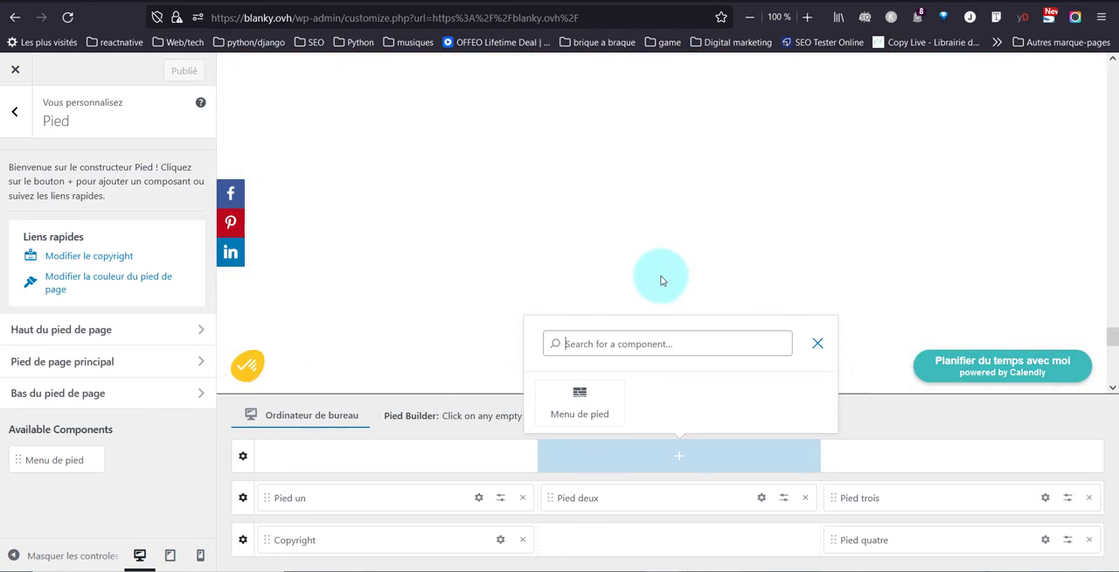
scroll(660, 276, down, 6)
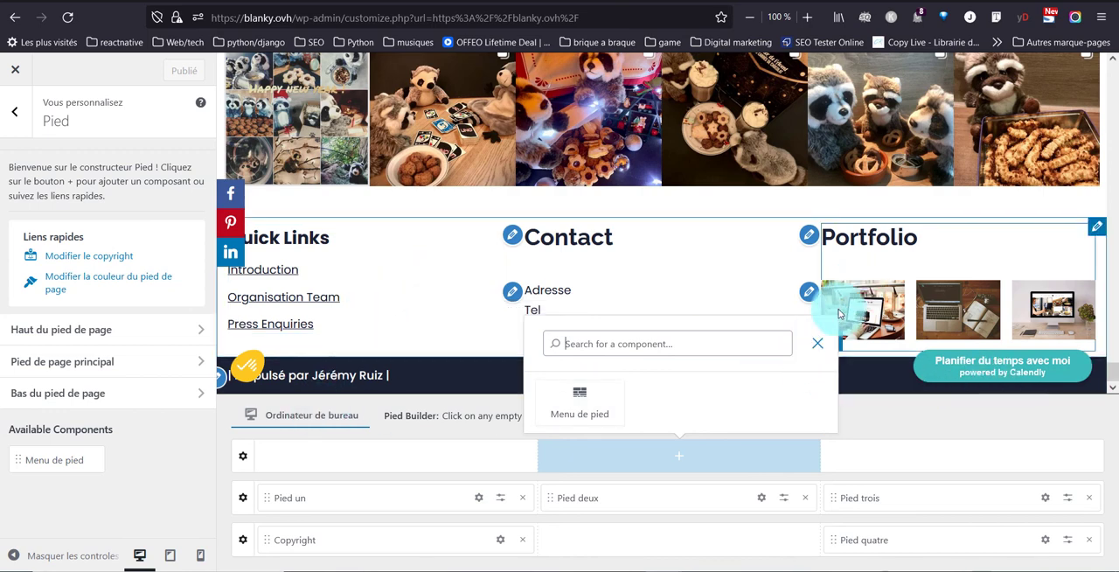
click(817, 338)
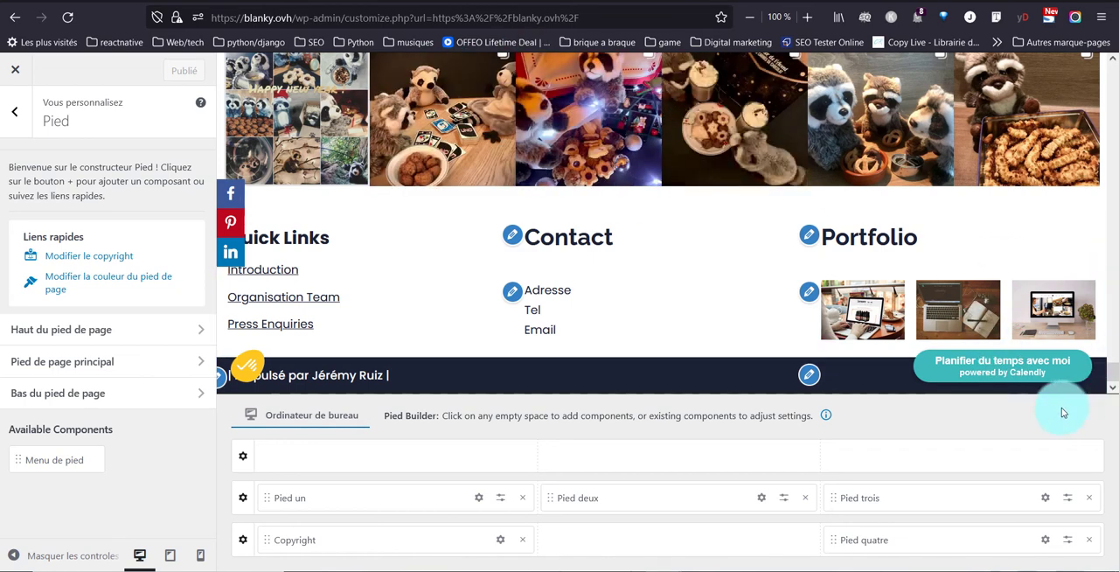
Move the Pied quatre component to the middle slot of the footer's top row and open its settings.
drag(931, 539, 612, 453)
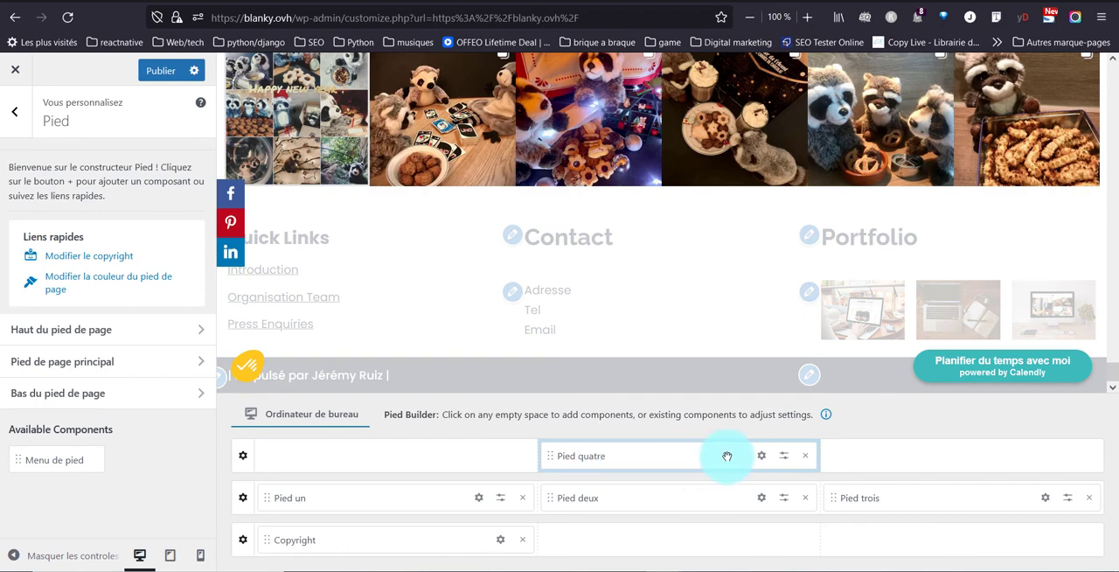
click(762, 456)
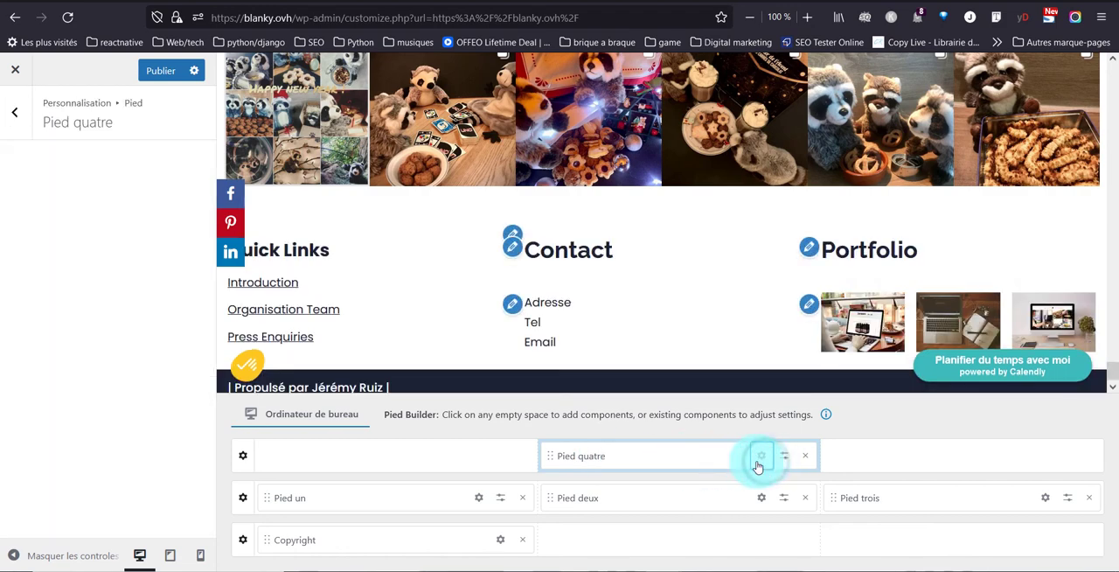
Replace the HTML code in Pied quatre with the shortcode [instagram feed="978"] and publish the changes.
click(55, 276)
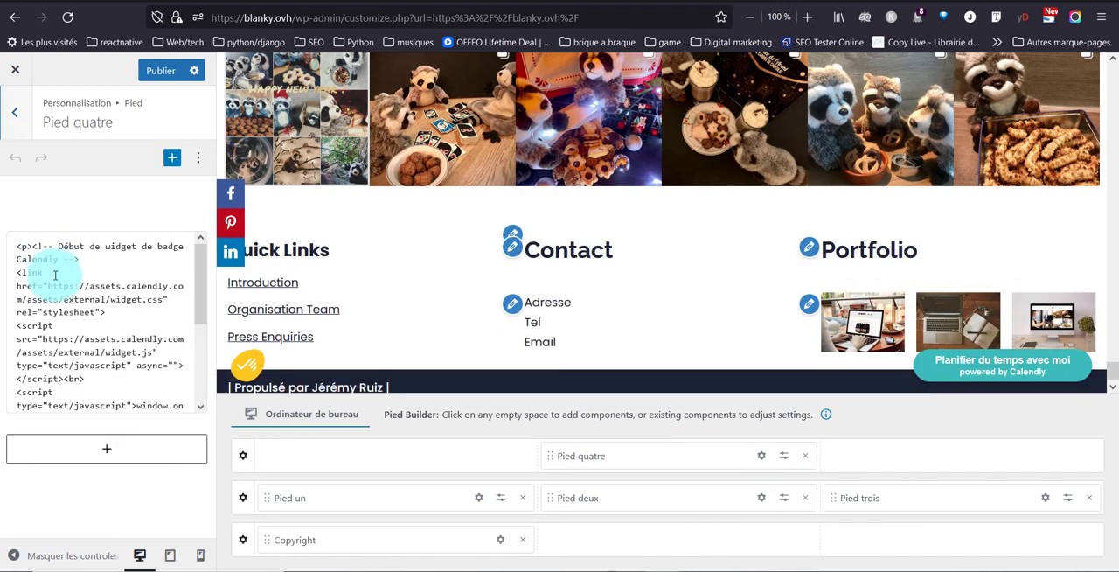
key(ctrl+a)
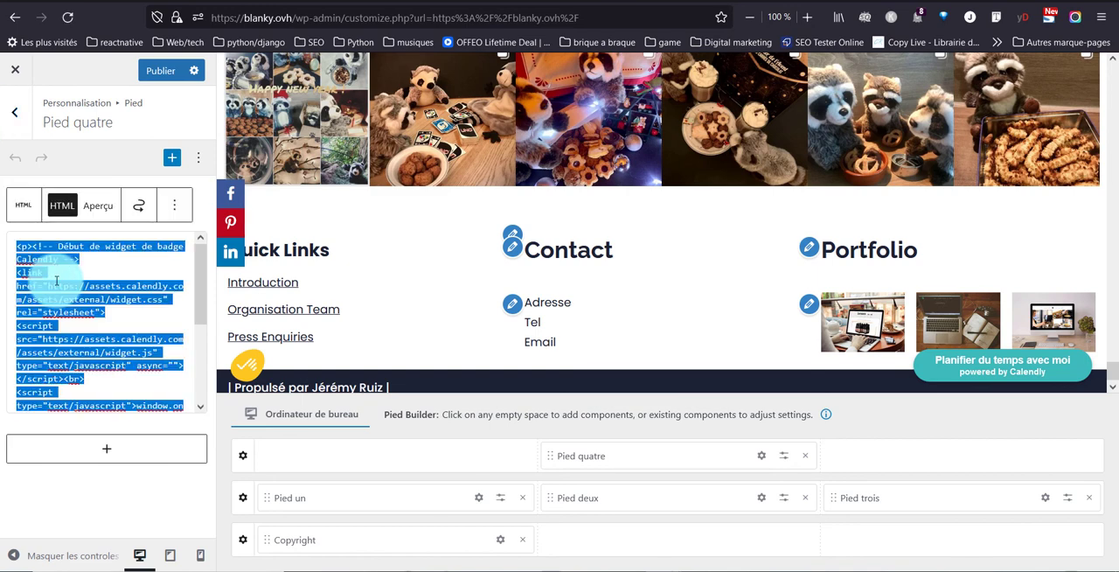
text([instagram feed="978"])
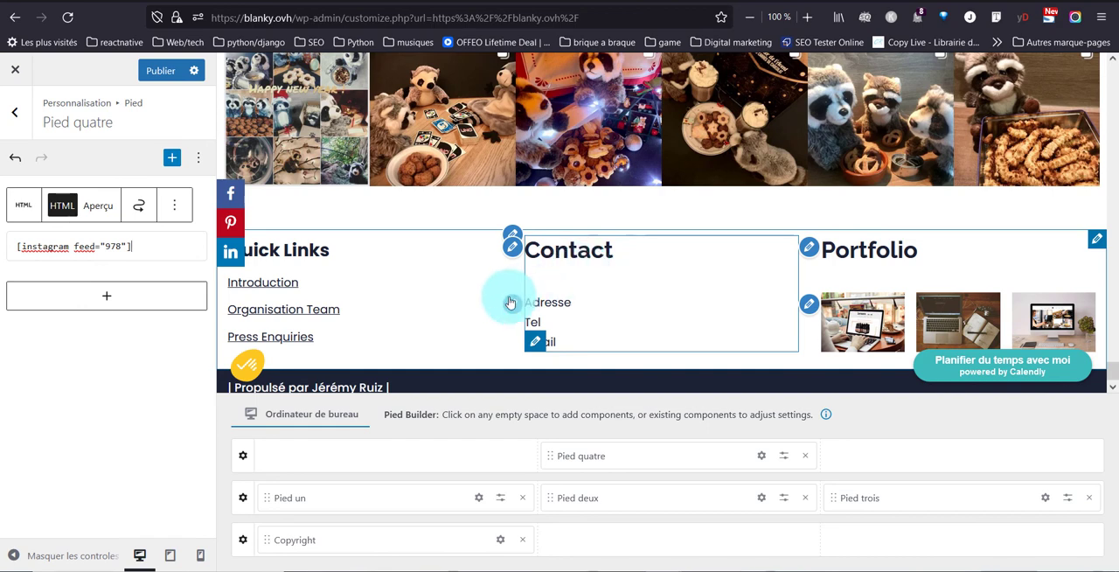
click(165, 68)
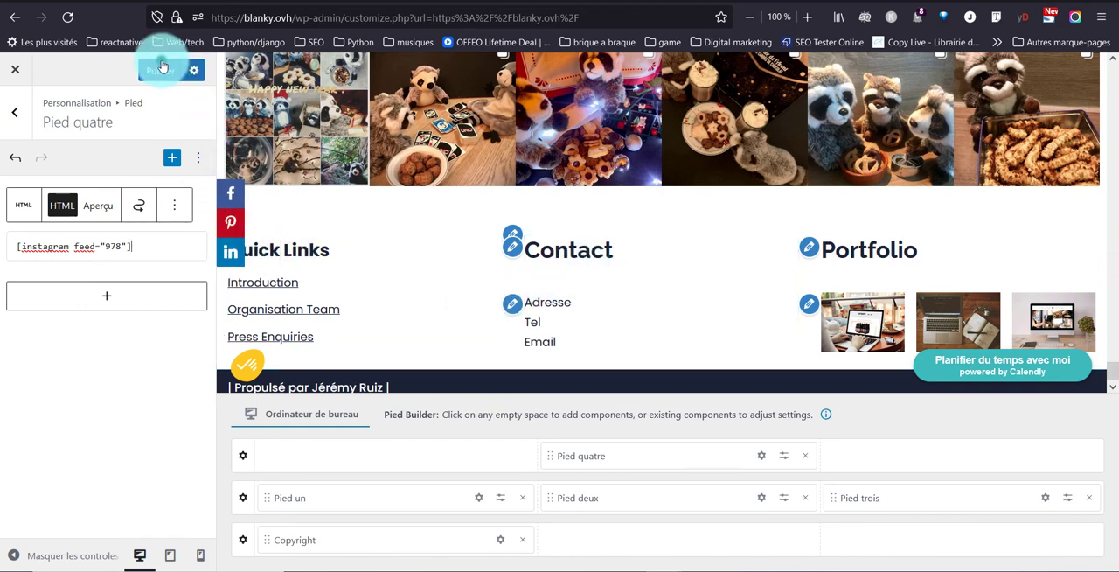
click(172, 160)
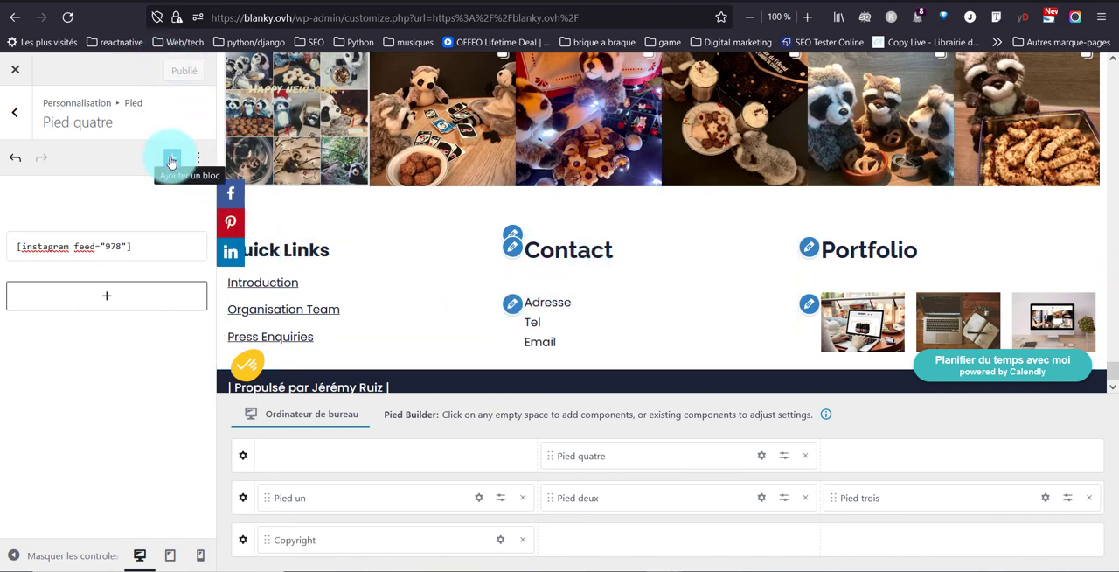
click(160, 242)
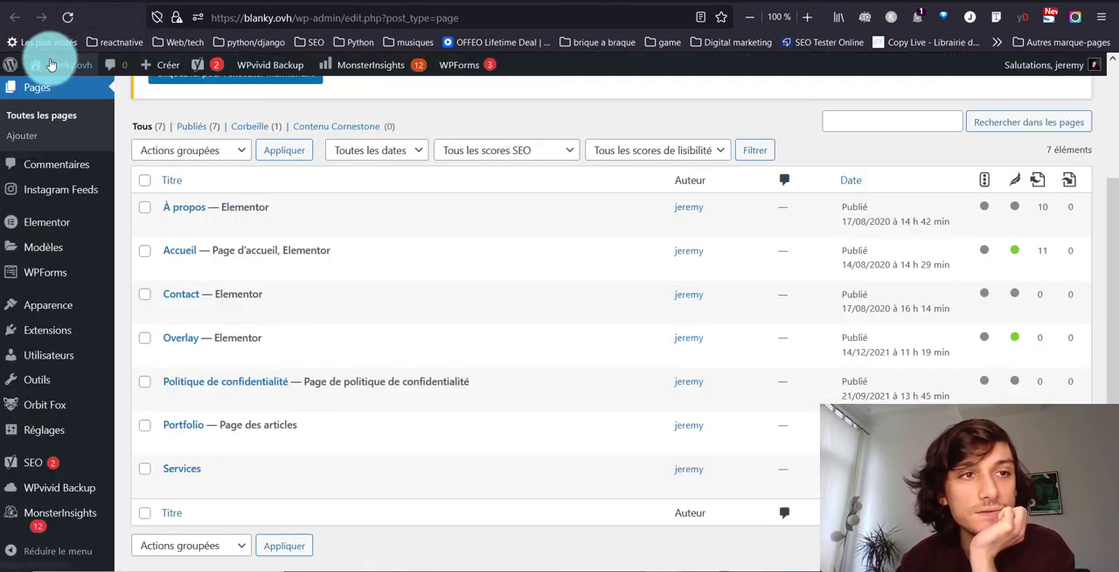
Open the live site in a new tab and check the Instagram feed in the footer of the home page.
right_click(53, 64)
click(83, 72)
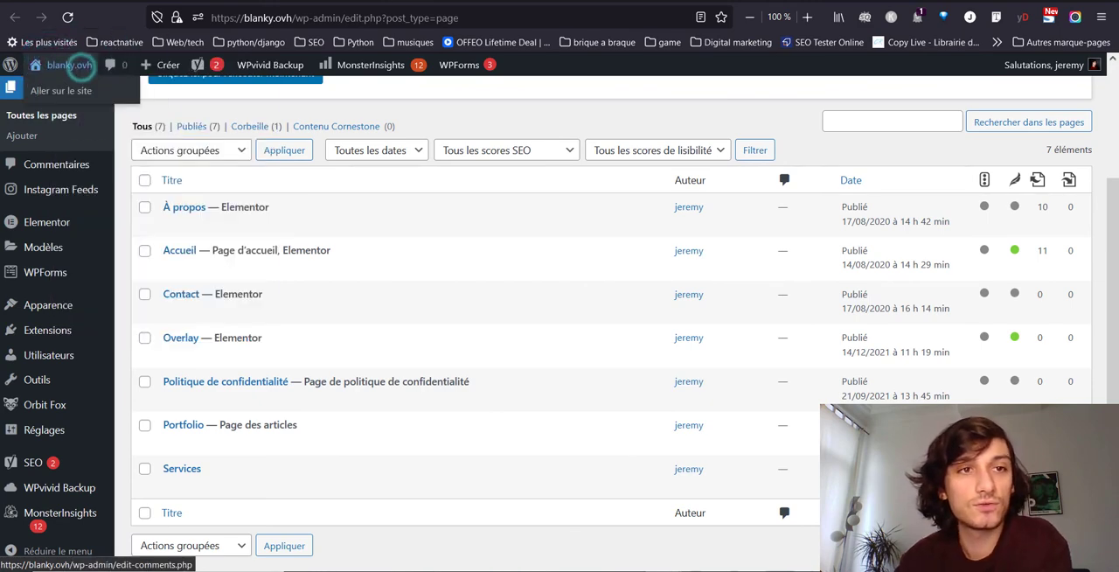
click(385, 1)
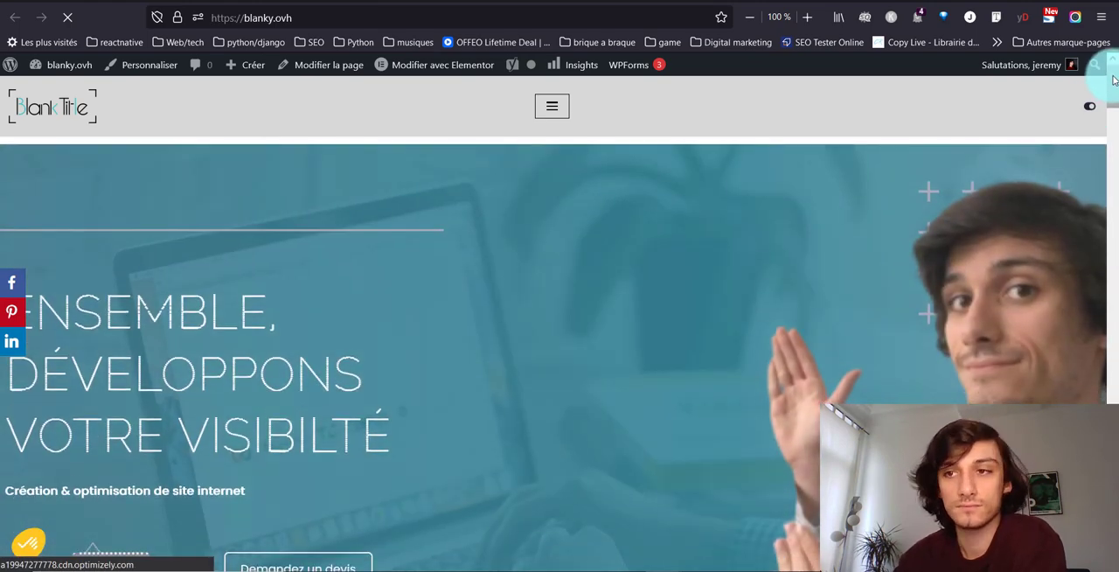
drag(1114, 80, 1114, 555)
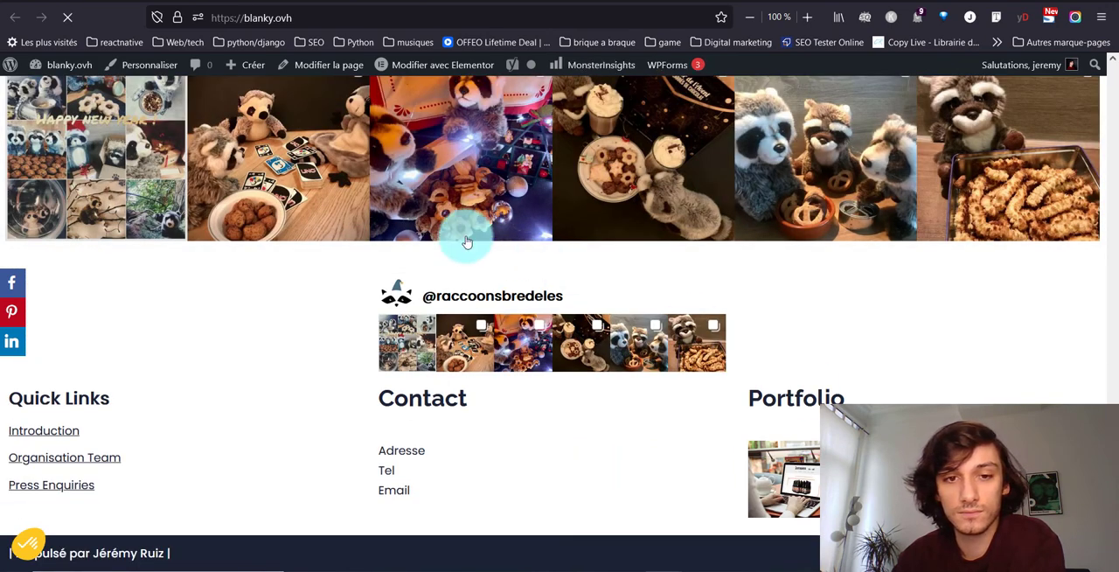